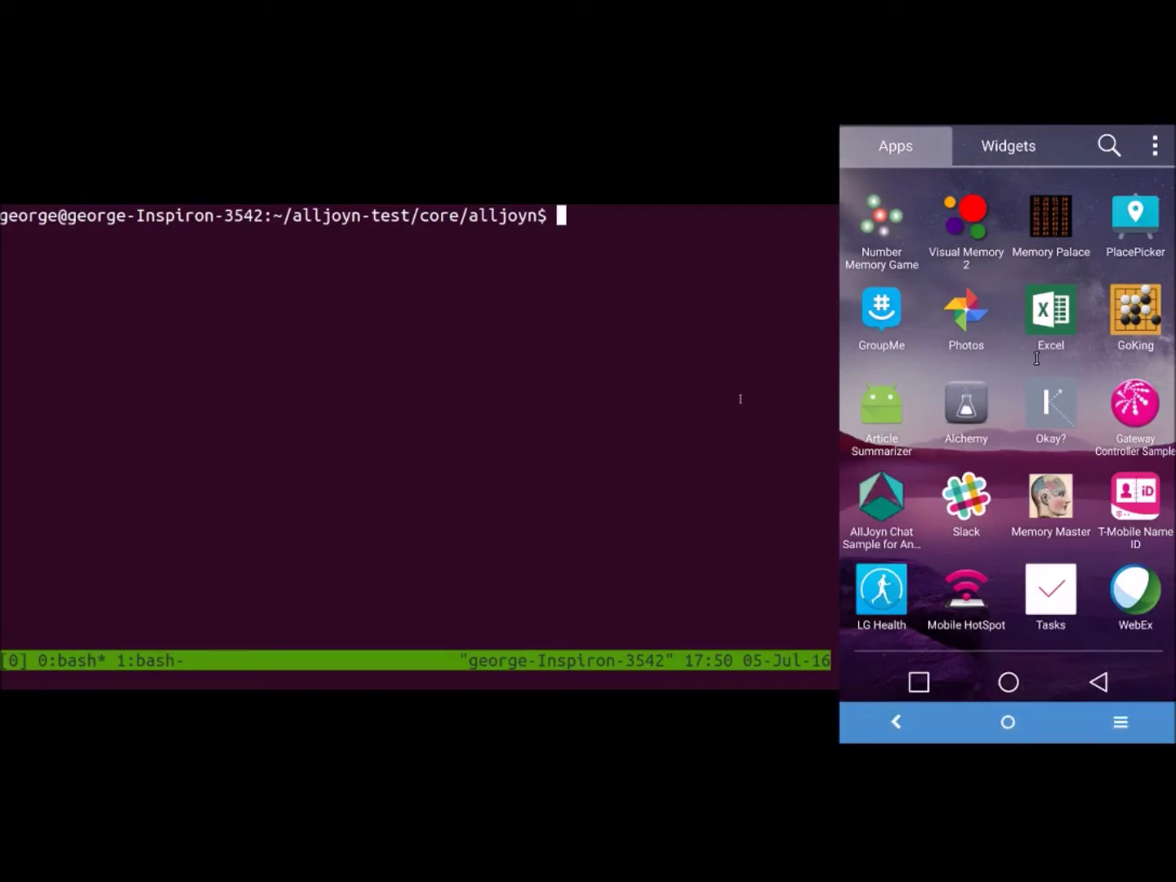
Step: Change into build/linux/x86_64/debug/dist/cpp/bin/samples using Tab completion
text(cd build)
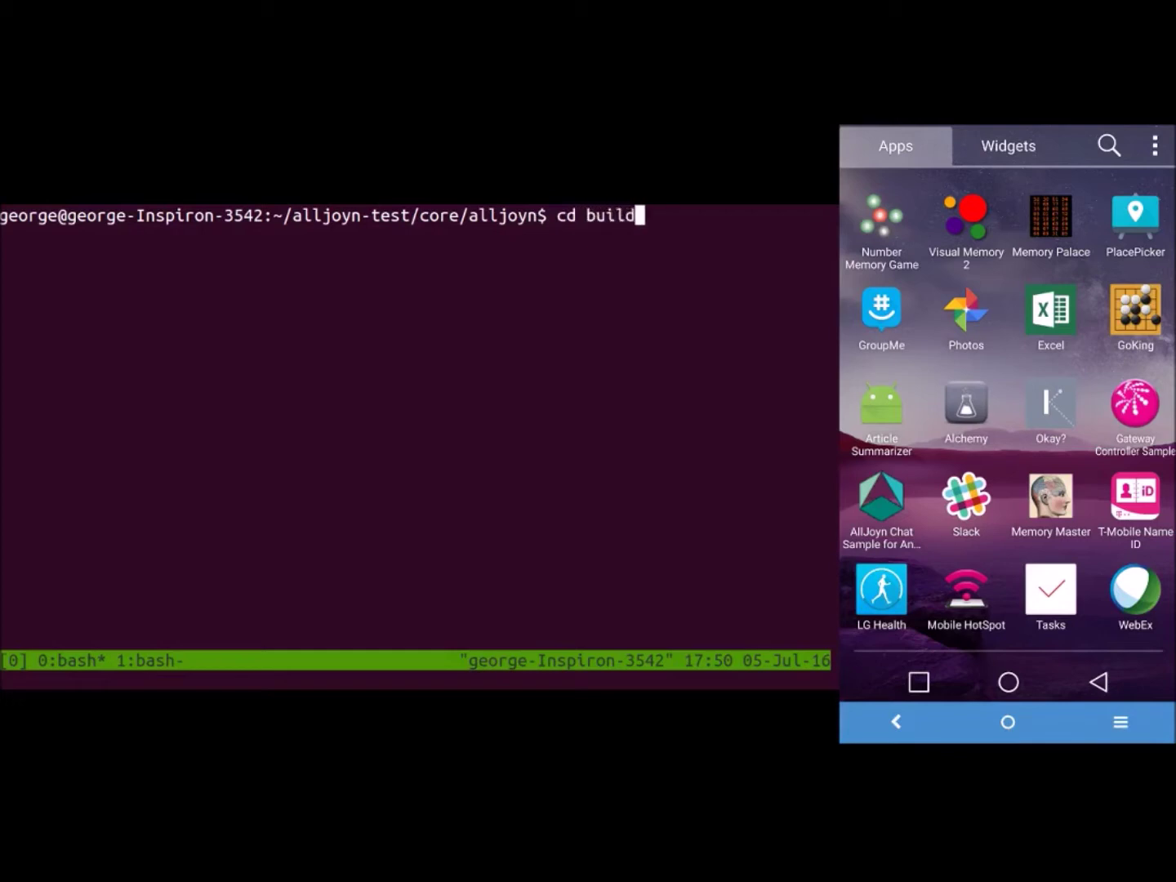
text(/linux/x86_64/debug/)
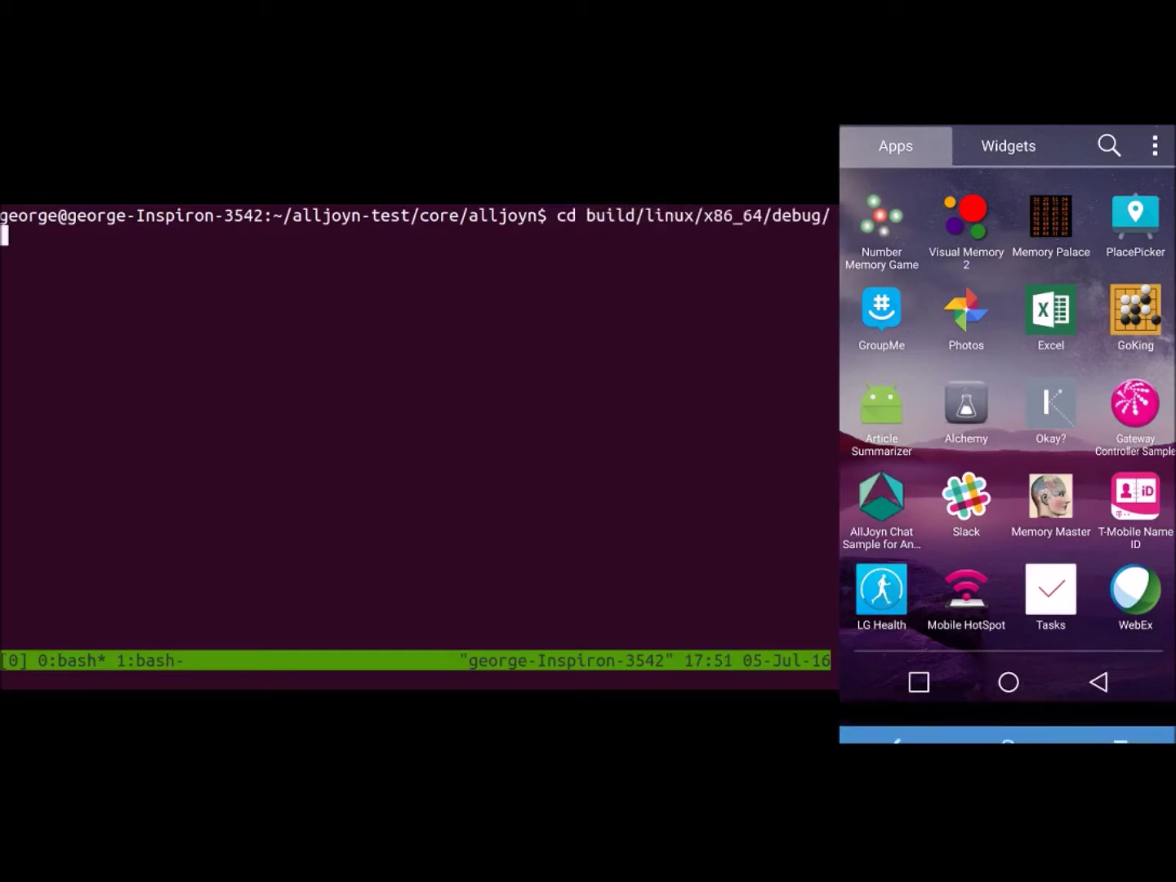
key(Tab)
key(Tab)
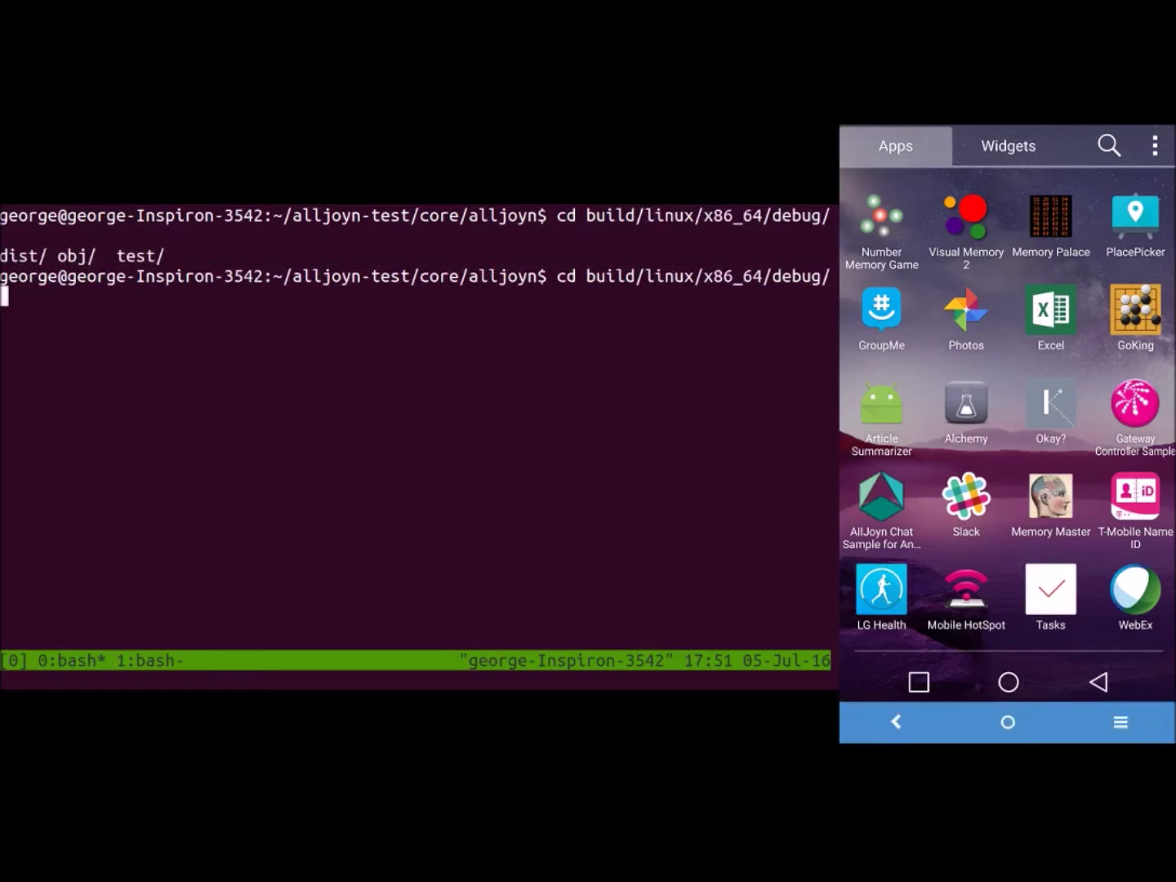
text(dis)
text(t)
key(Tab)
key(Tab)
key(Tab)
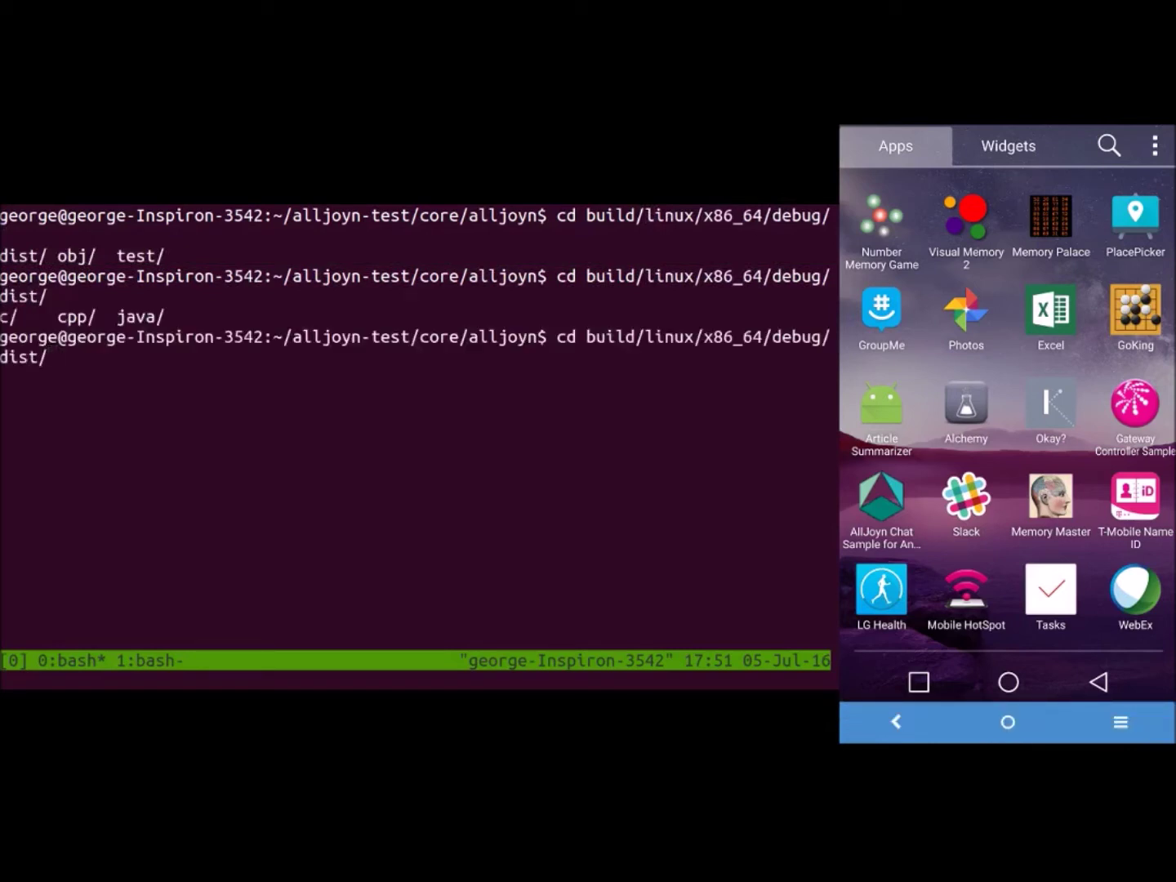
text(cp)
key(Tab)
key(Tab)
key(Tab)
key(Tab)
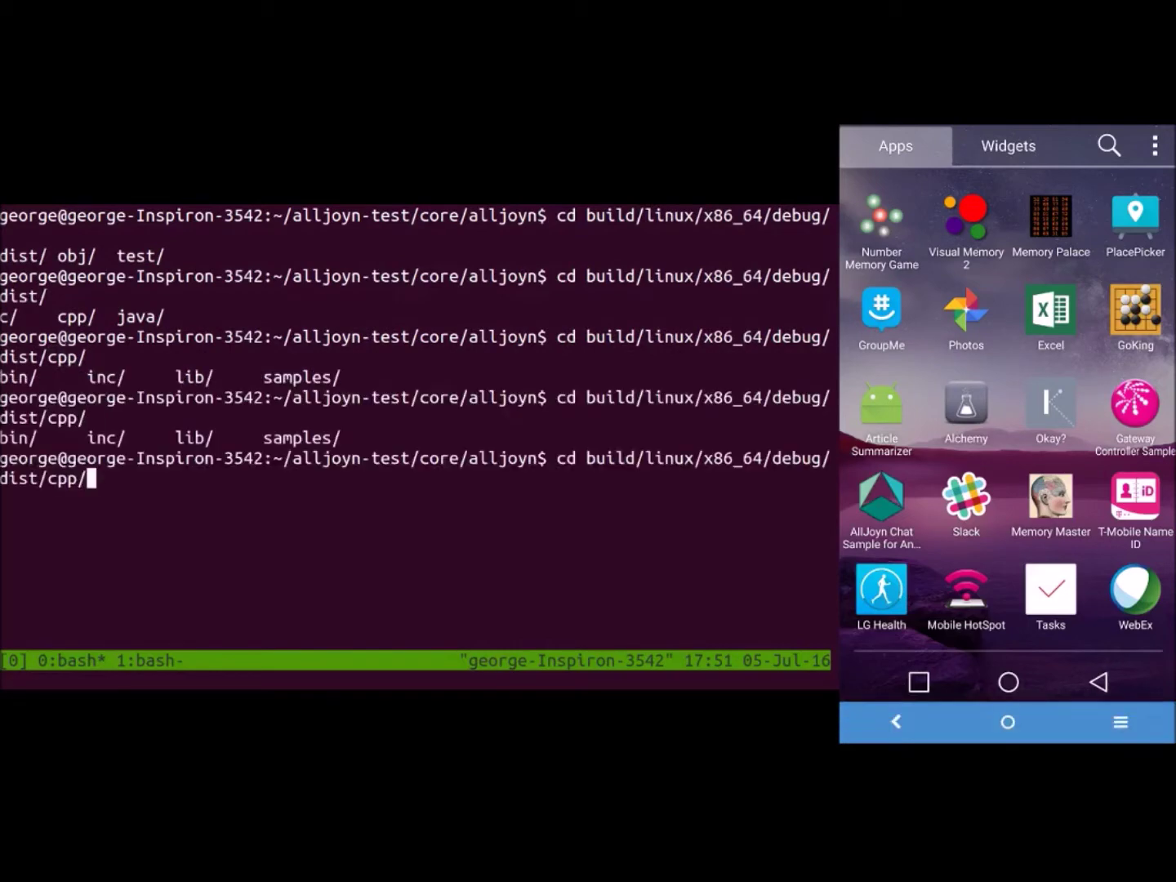
text(b)
key(Tab)
text(s)
key(Tab)
key(Return)
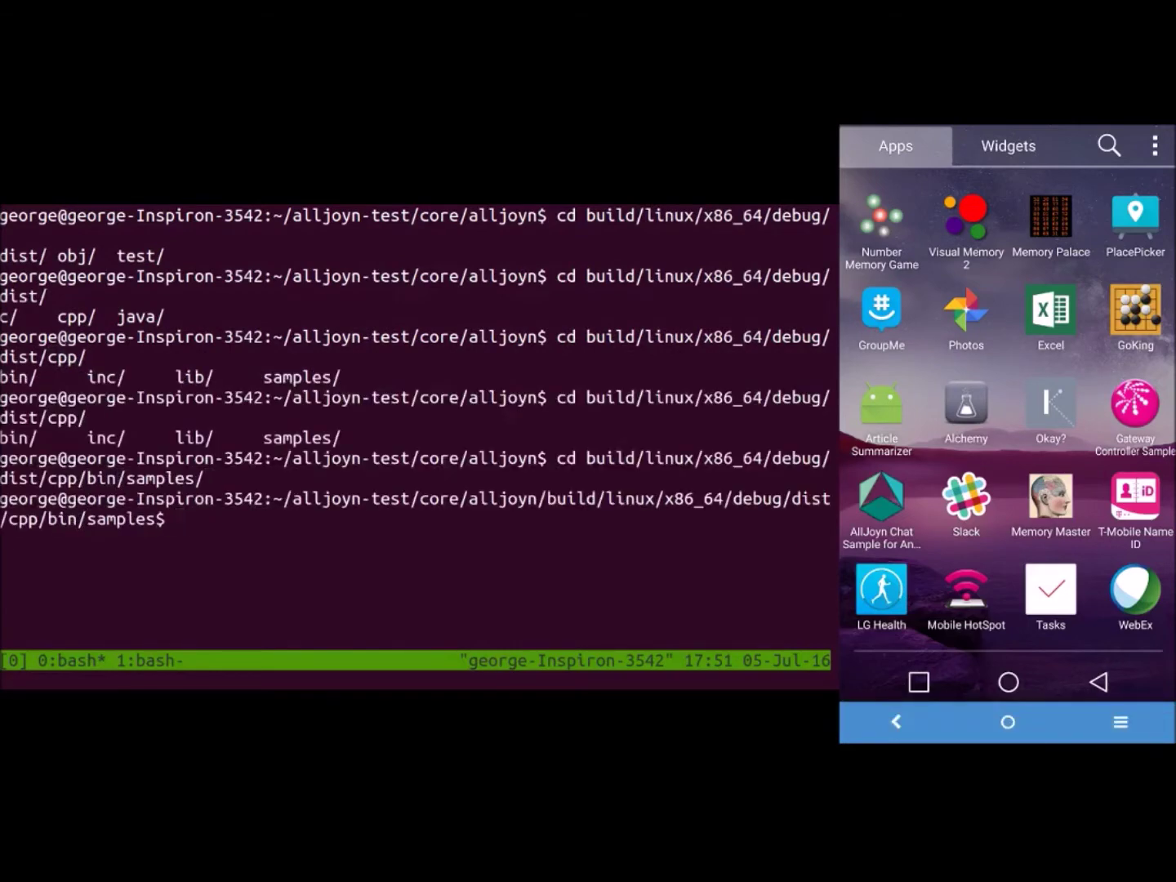
Step: List the sample programs, clear the screen, and run ./chat to see its usage
text(ls)
key(Return)
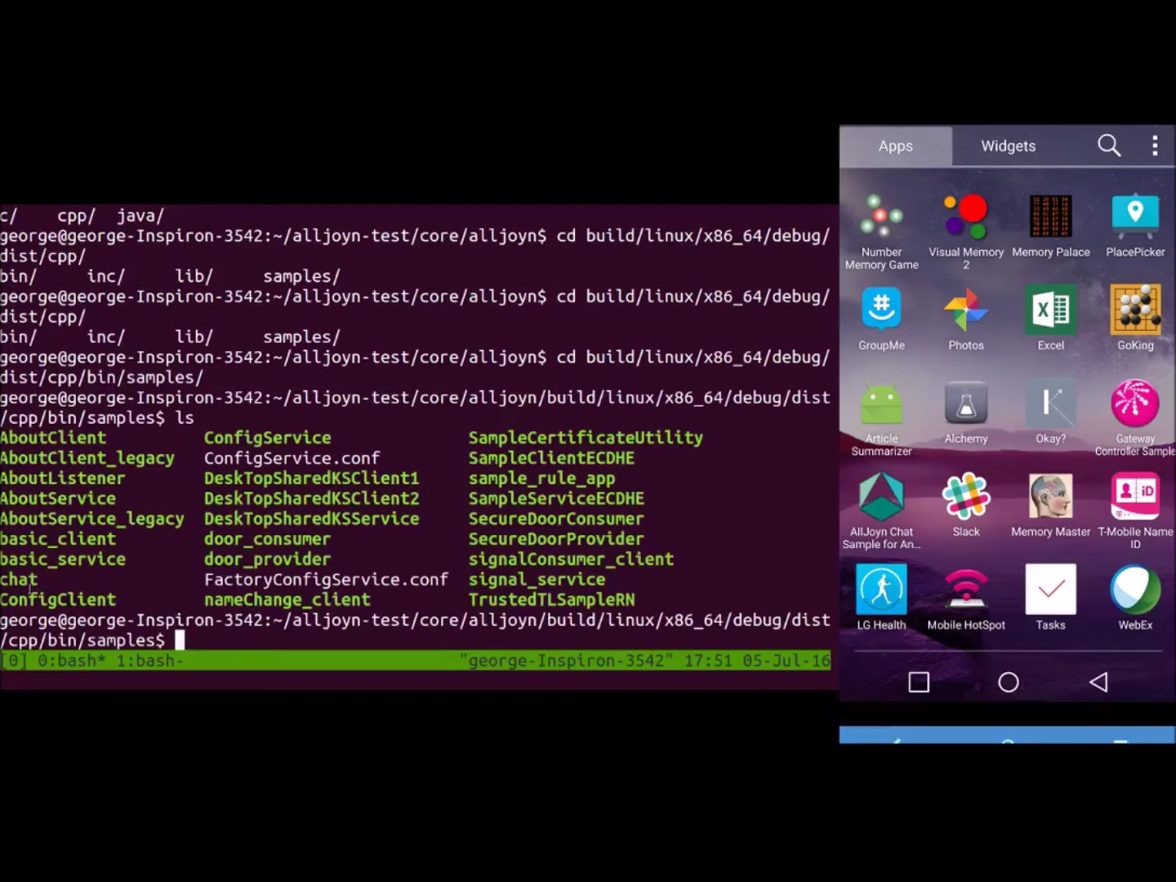
text(clear)
key(Return)
text(./chat)
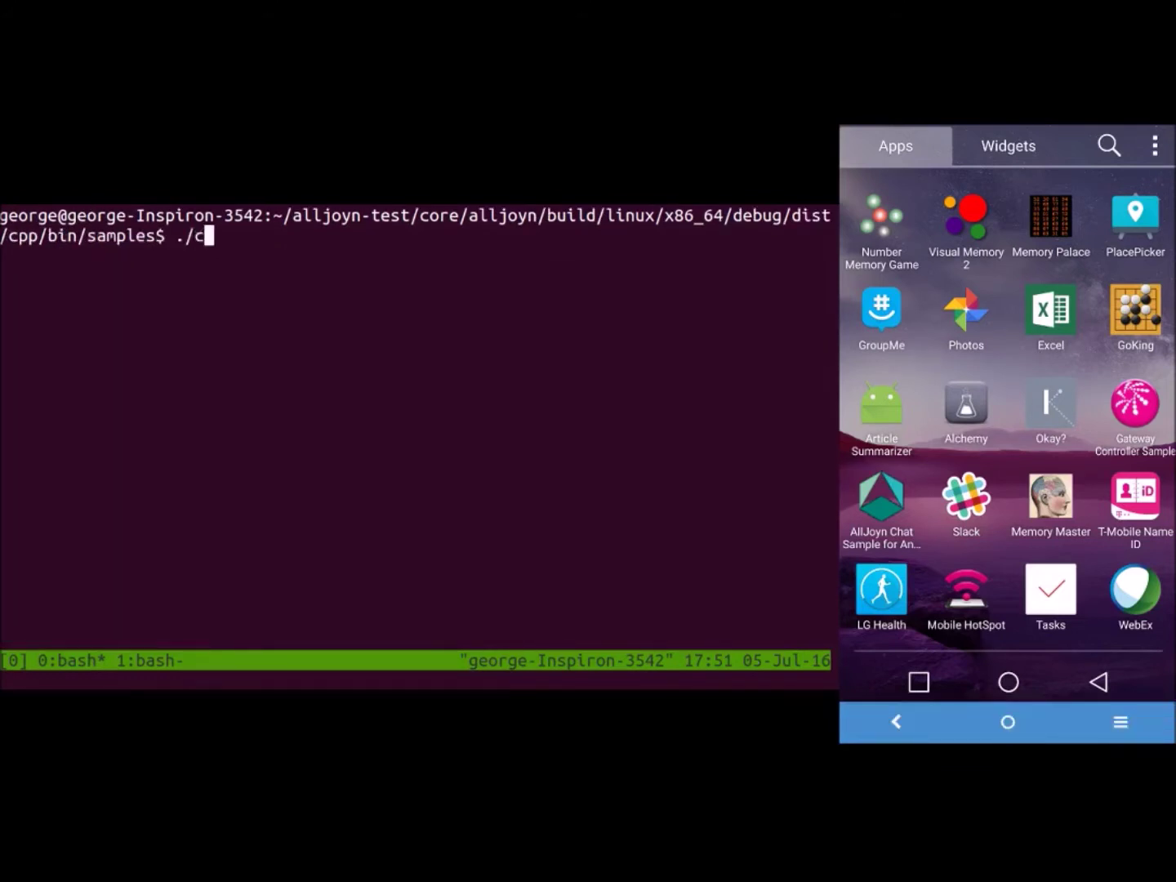
key(Return)
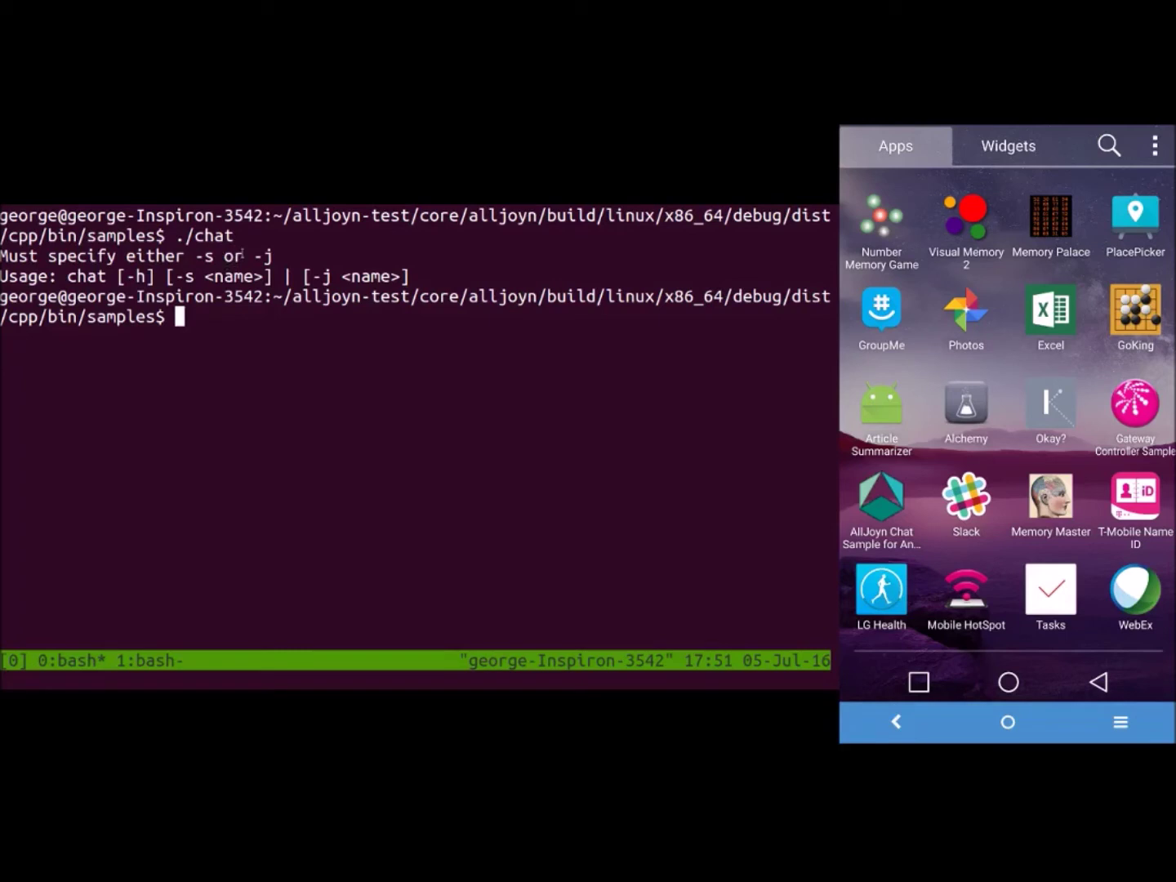
Step: Host a chat session named org.george with ./chat -s, then erase stray characters
text(./c)
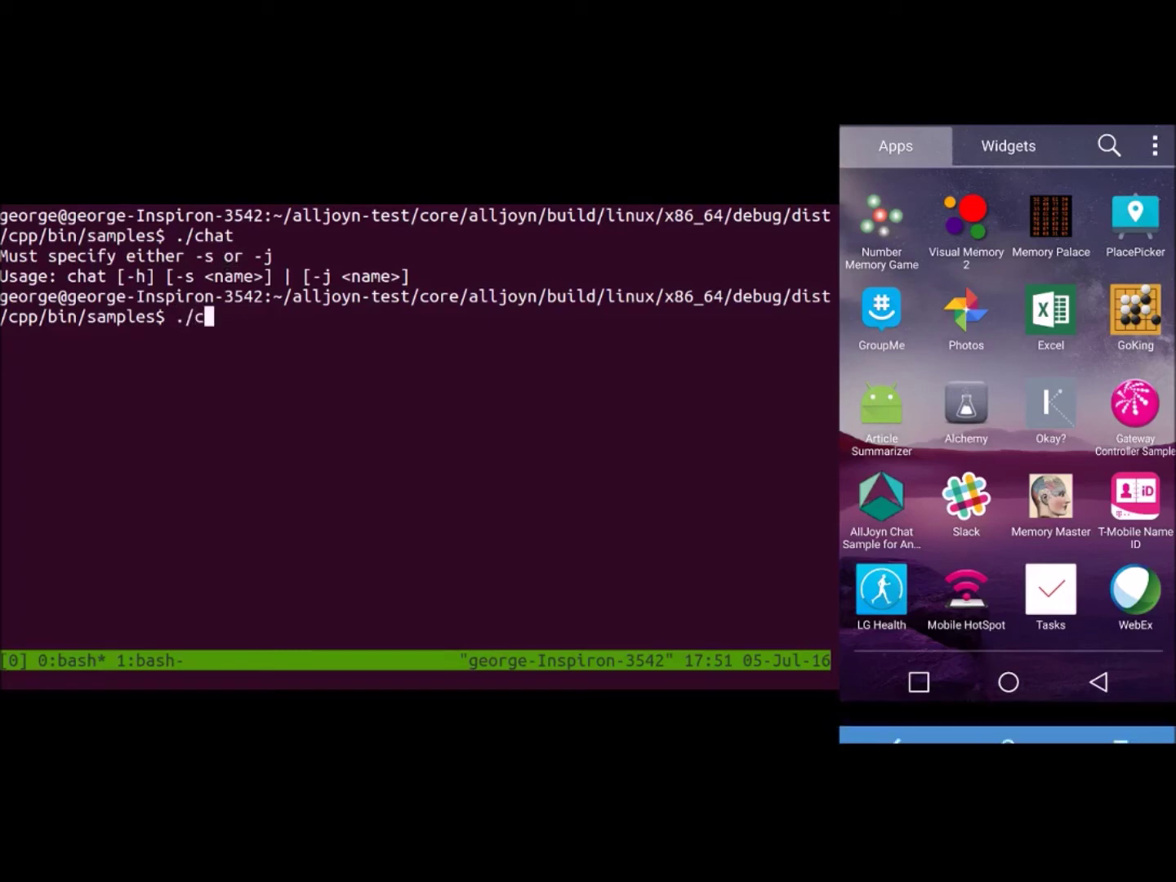
text(hat -s)
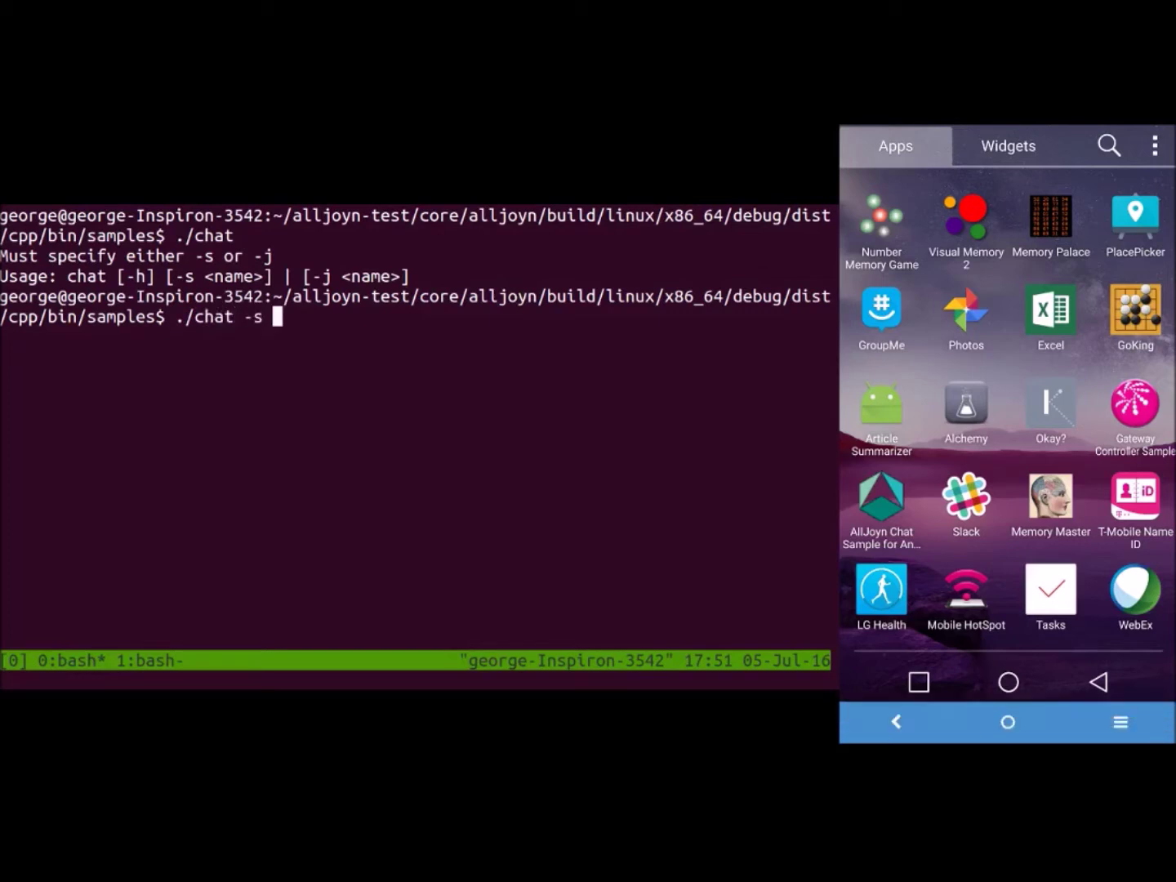
text( org.)
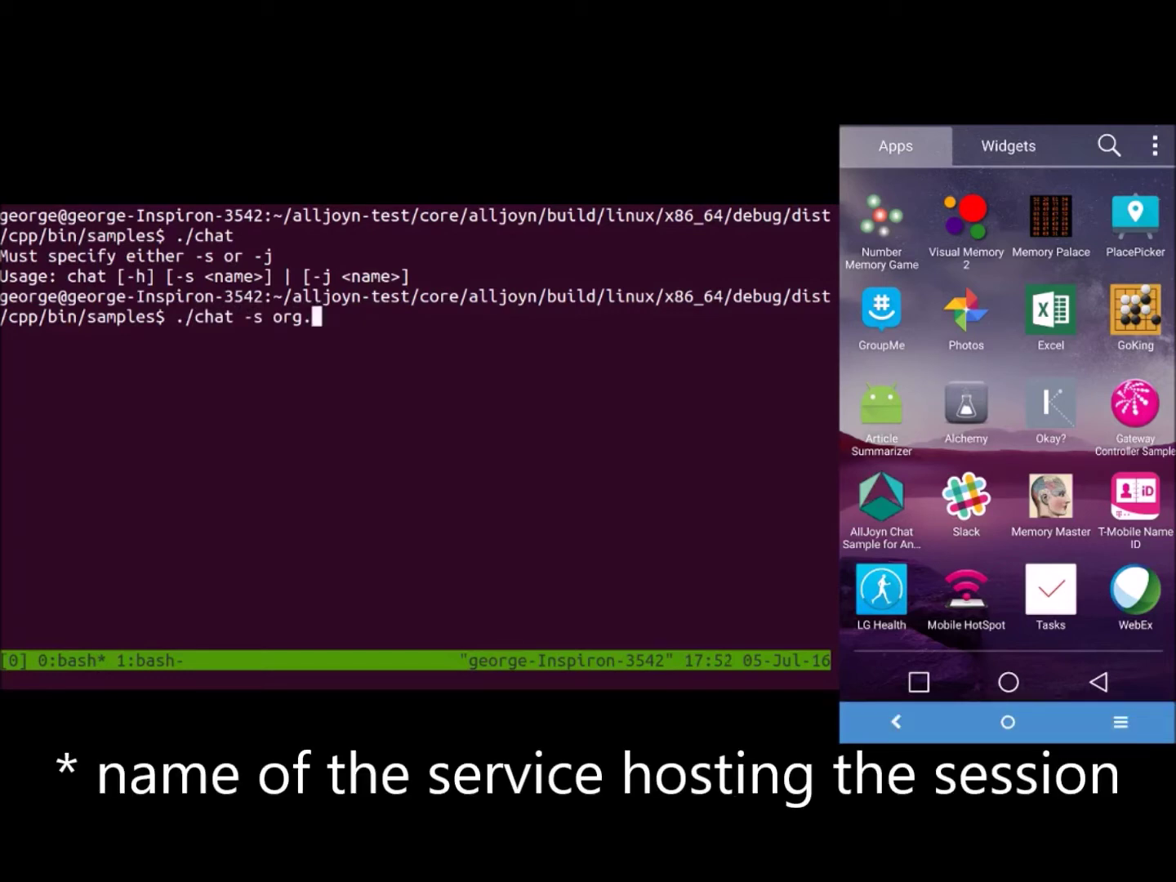
text(george)
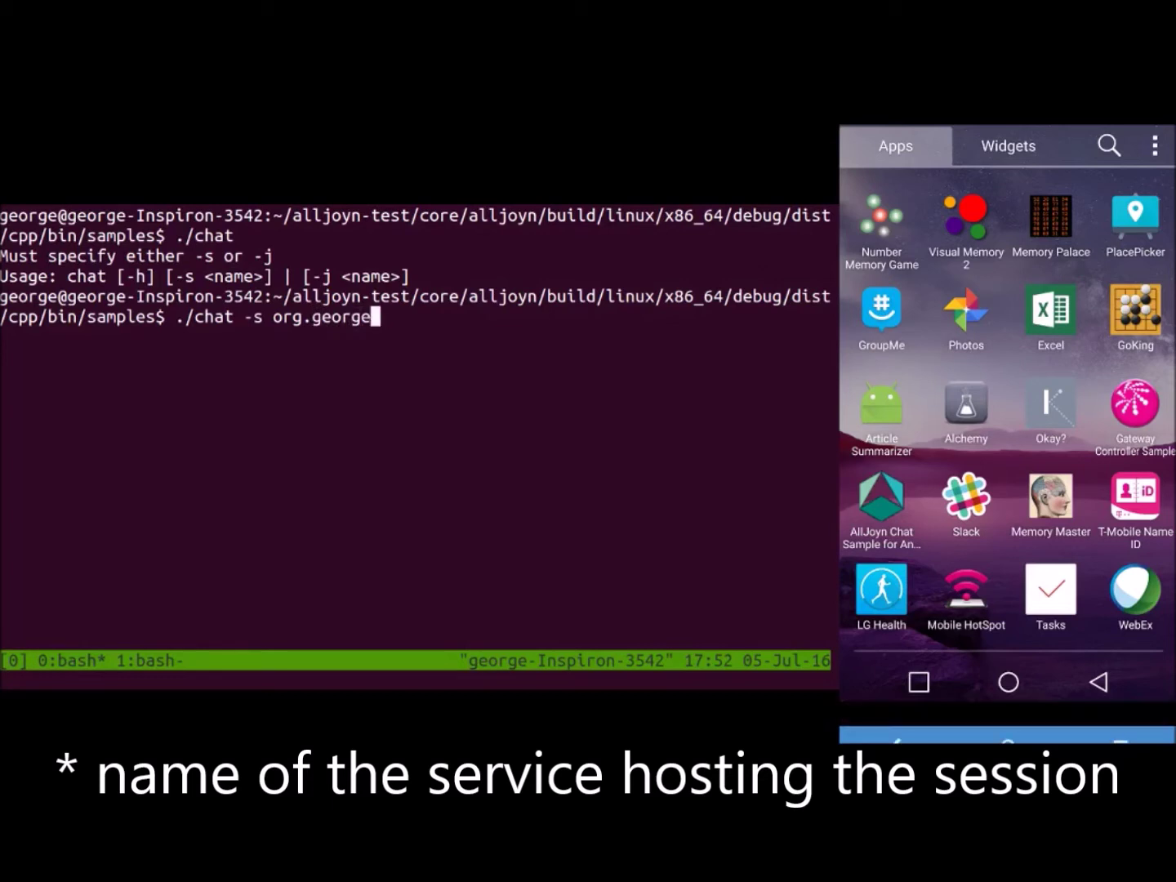
key(Return)
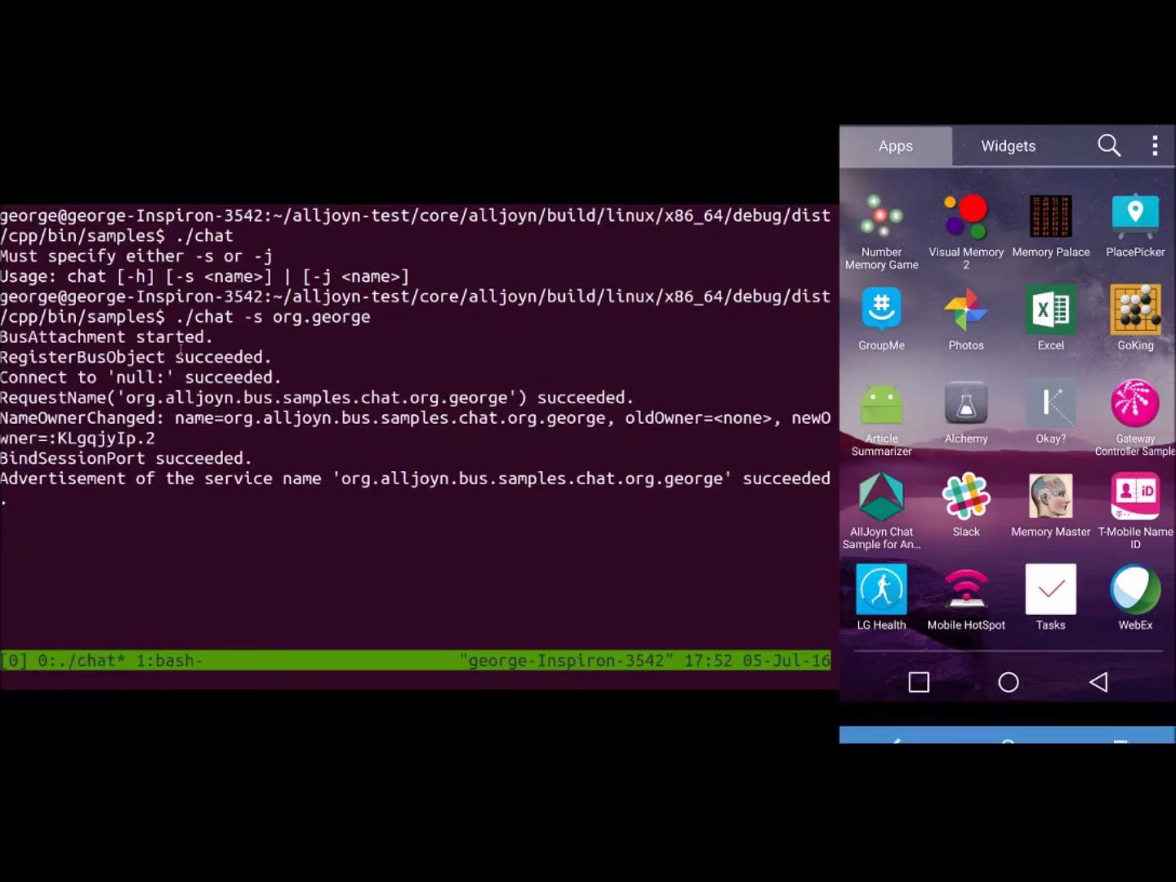
text(ehl)
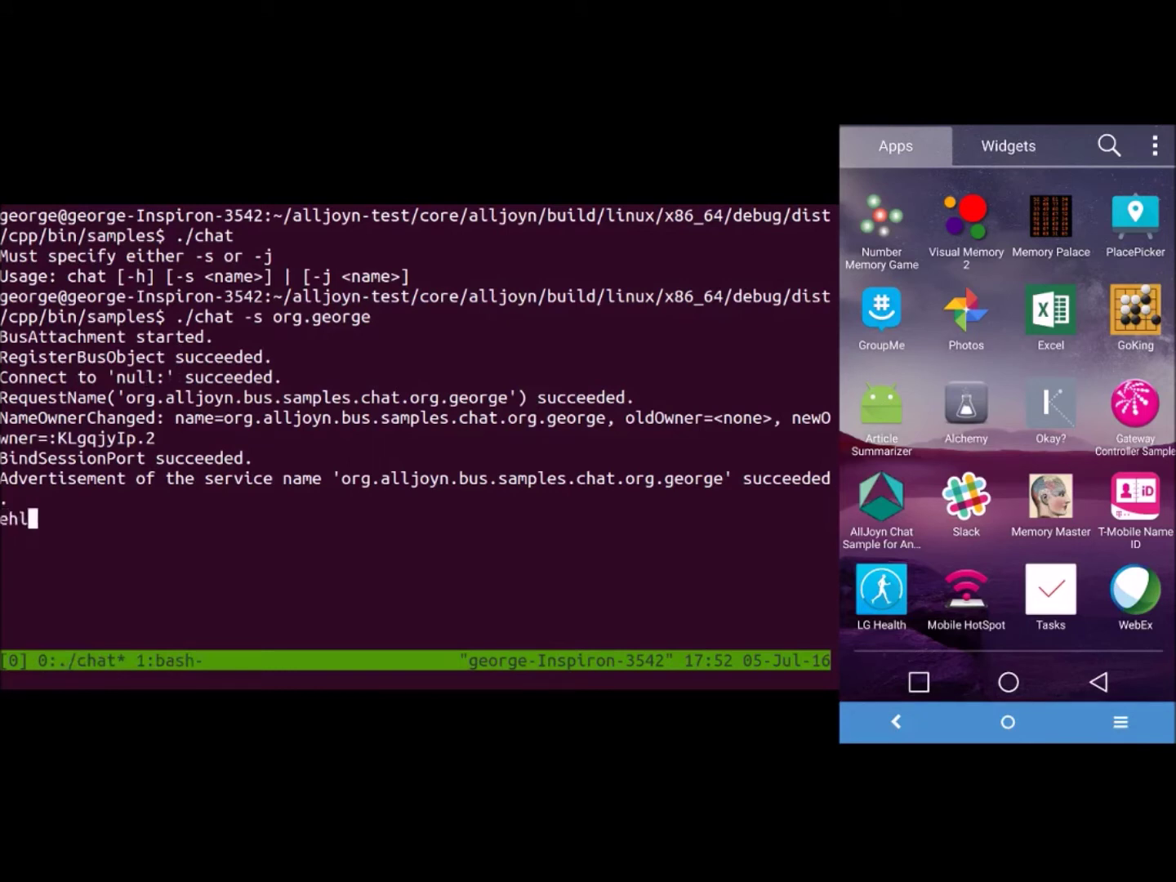
key(BackSpace)
key(BackSpace)
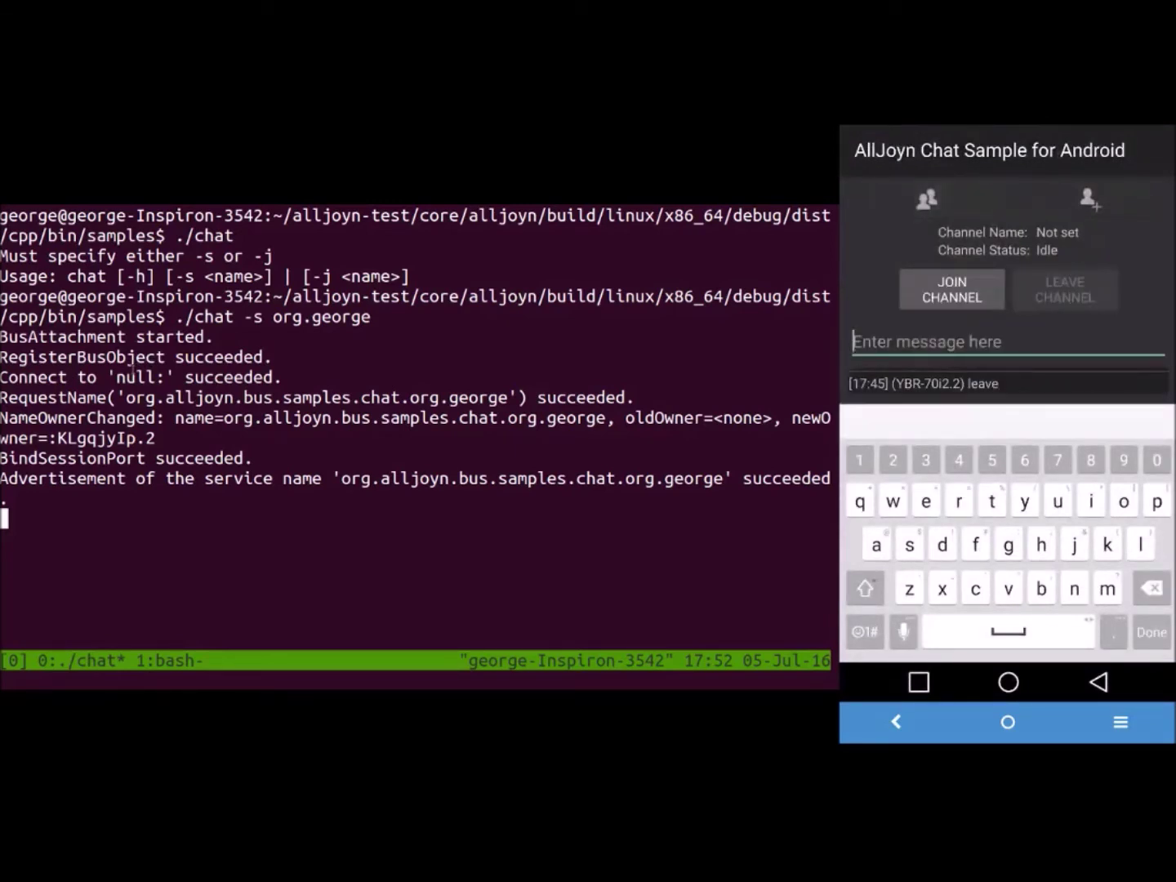
Step: On the phone, join the org.george channel hosted by the terminal
click(952, 289)
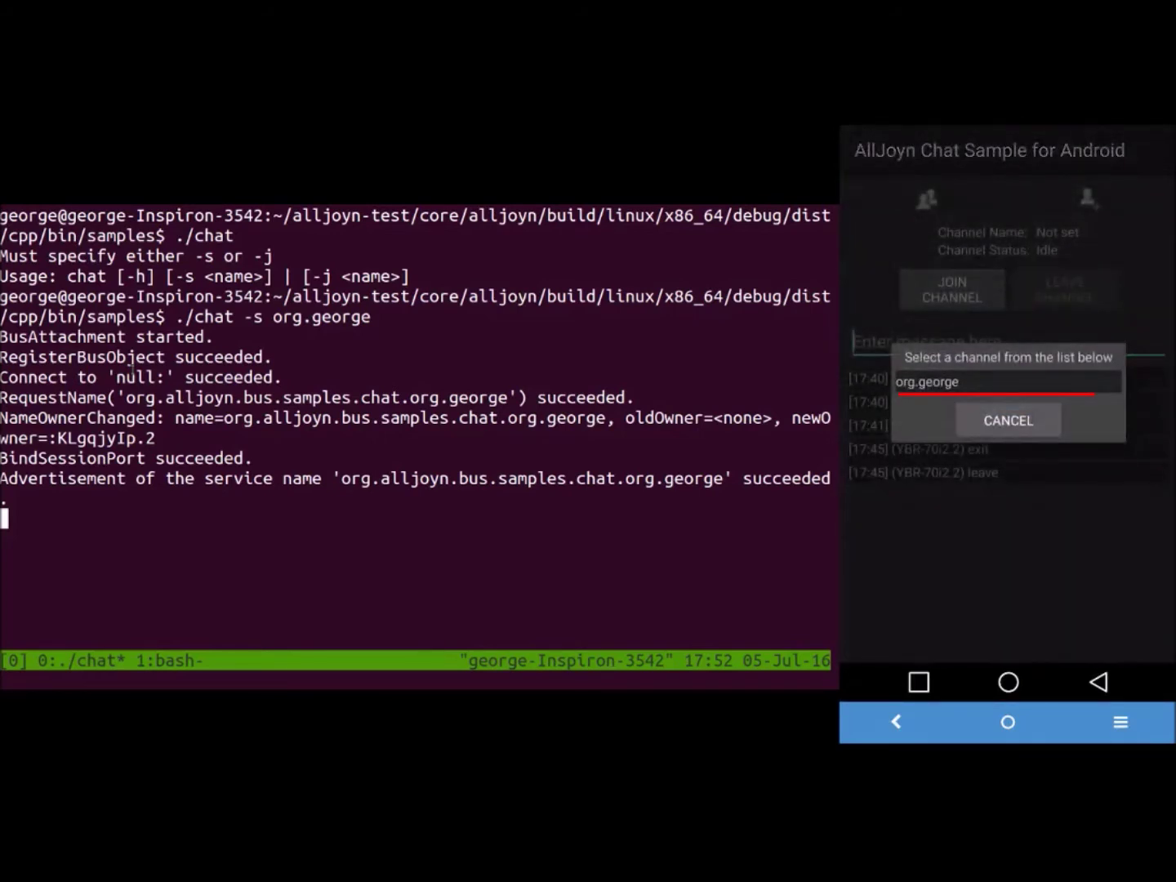
click(926, 382)
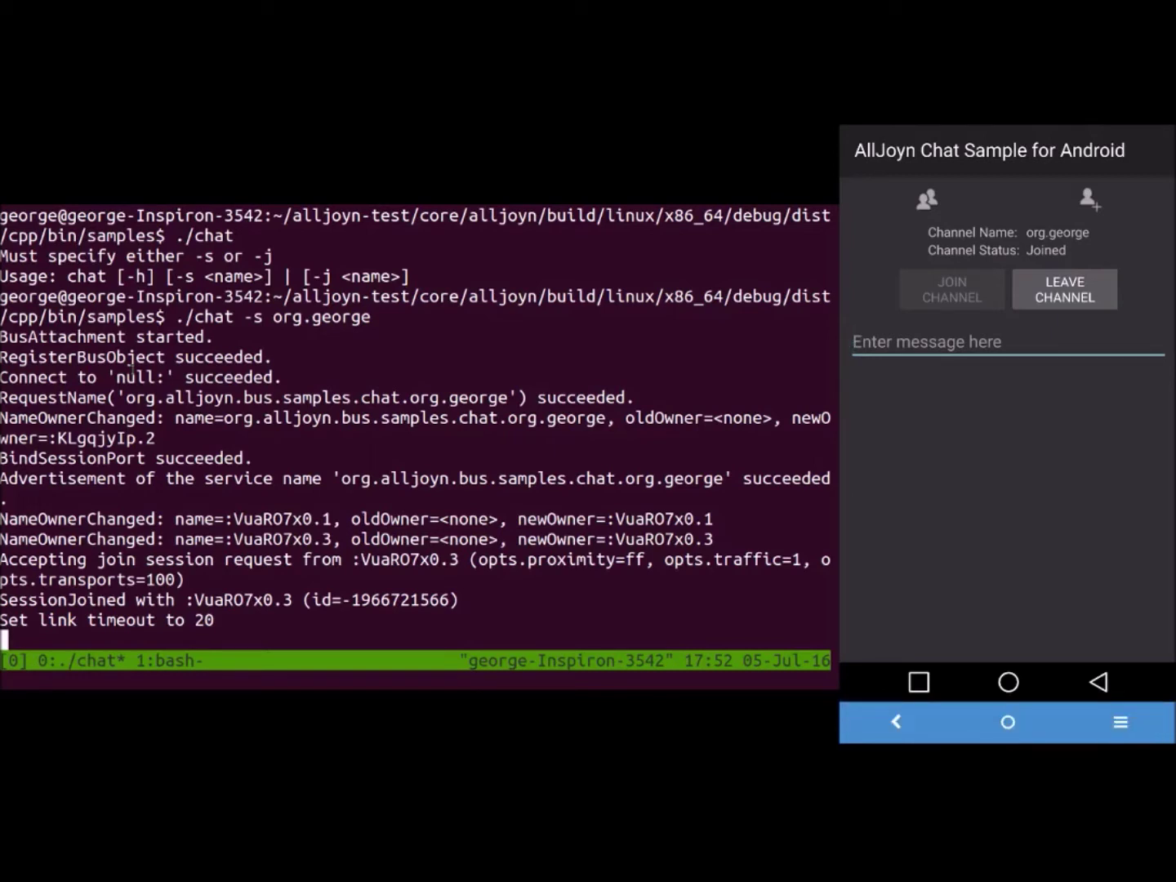
Step: Send 'hello' from the terminal to the phone's chat
click(927, 341)
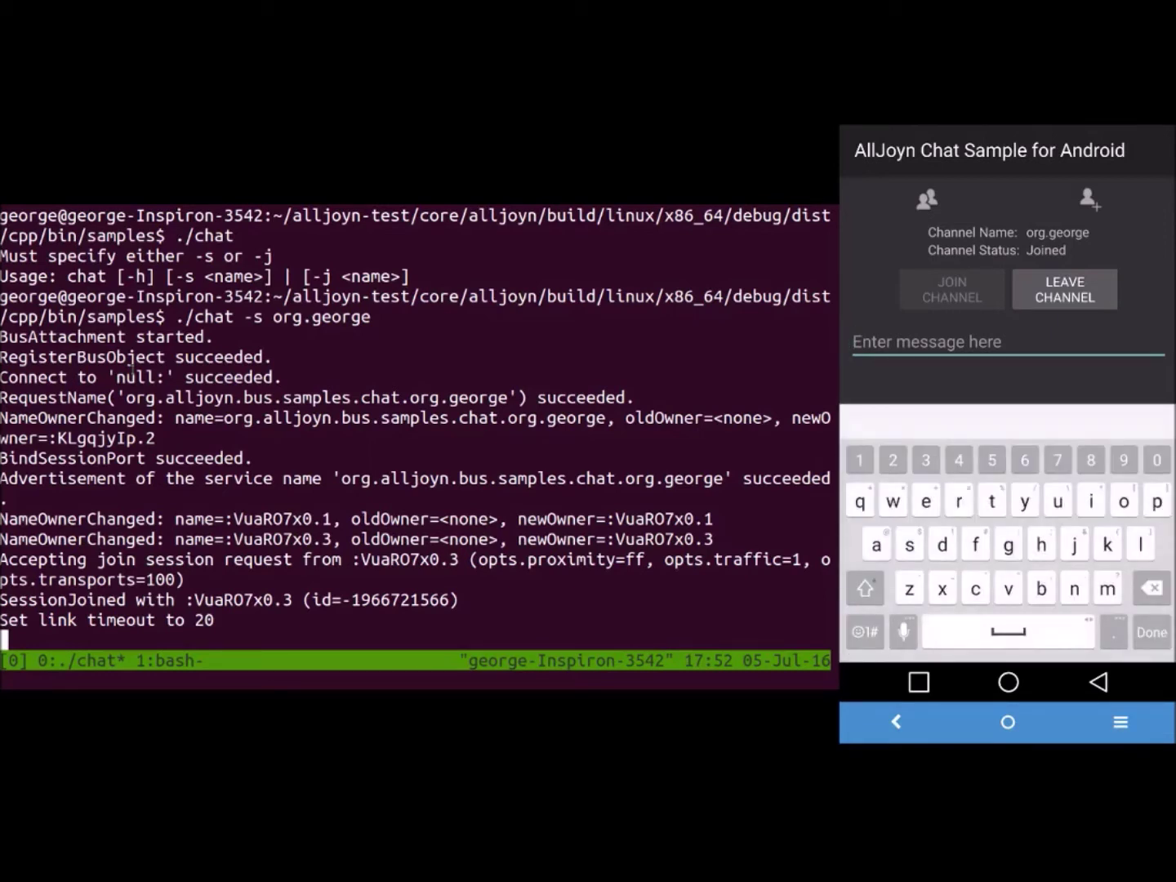
text(hello)
key(Return)
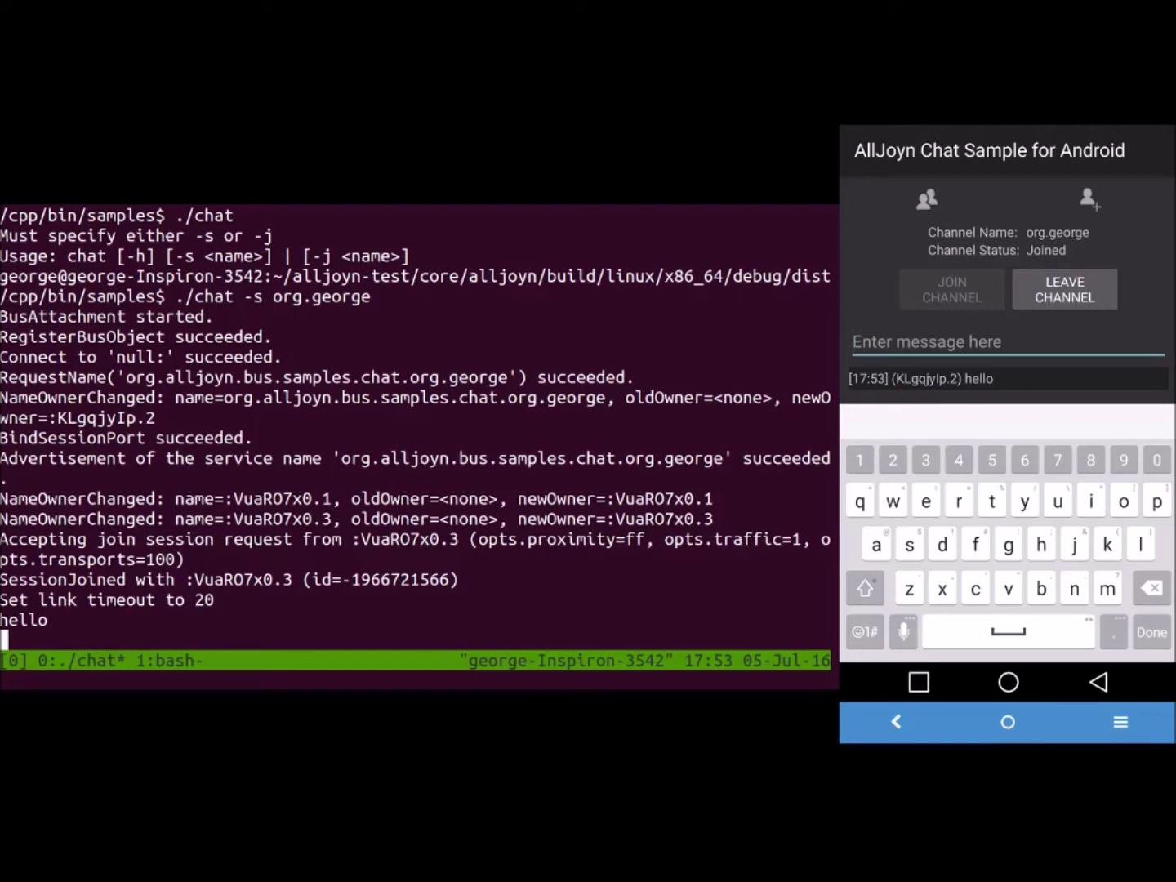
Step: Reply 'hi' from the phone, then stop the terminal's chat program with Ctrl+C
text(h)
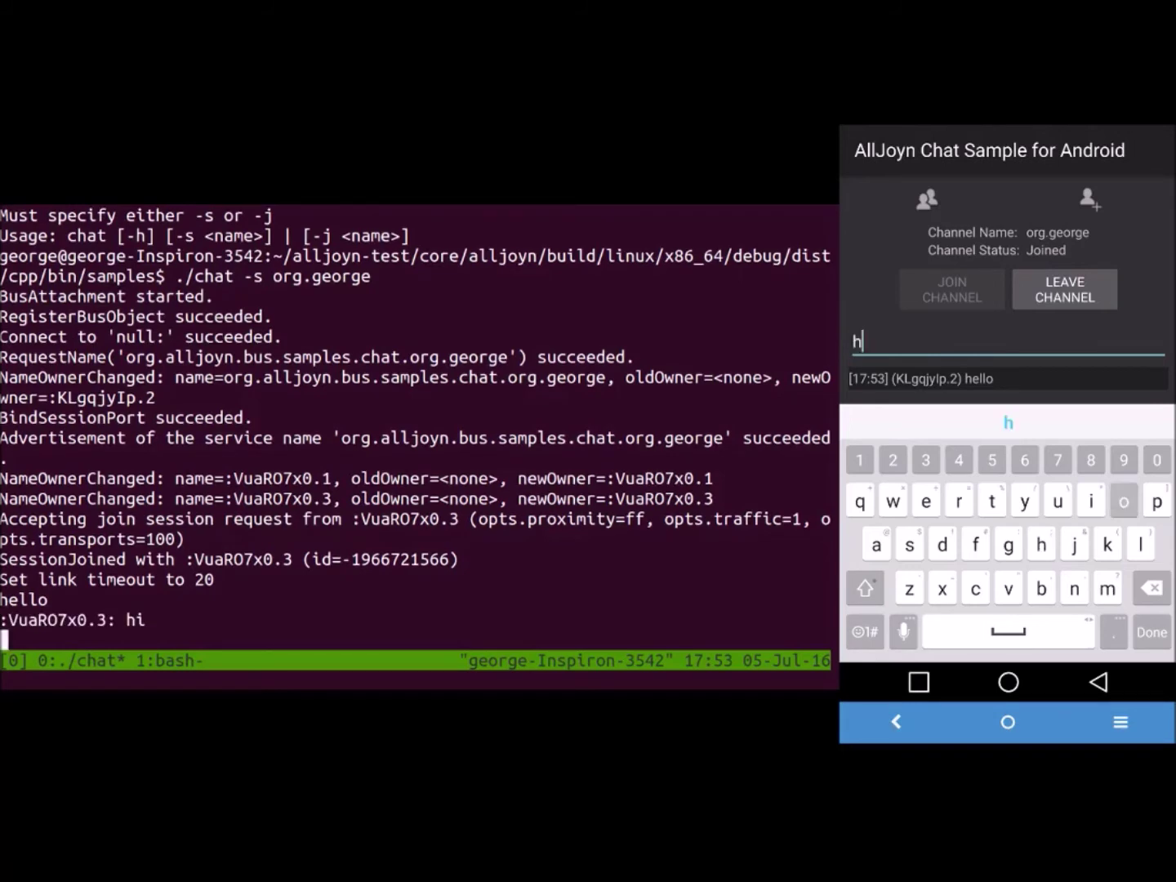
text(ello)
key(BackSpace)
text(i)
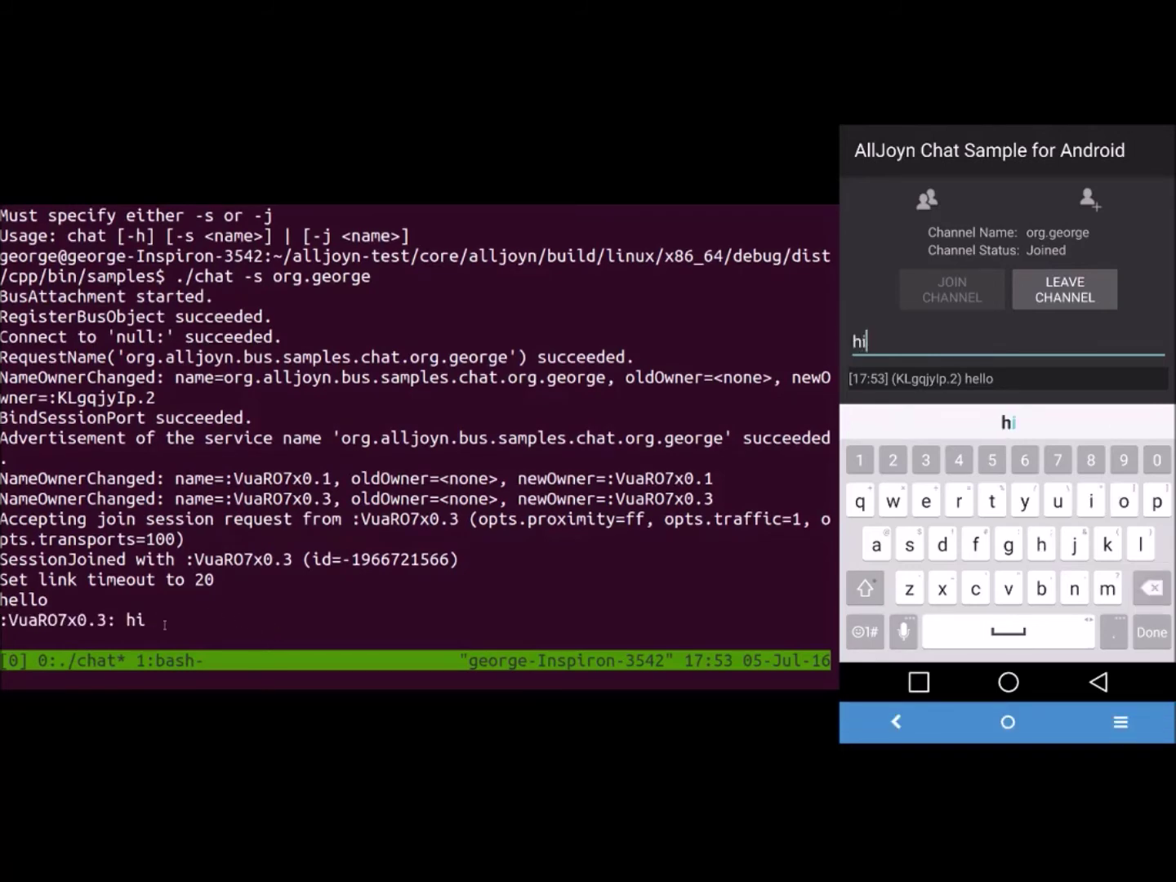
key(Return)
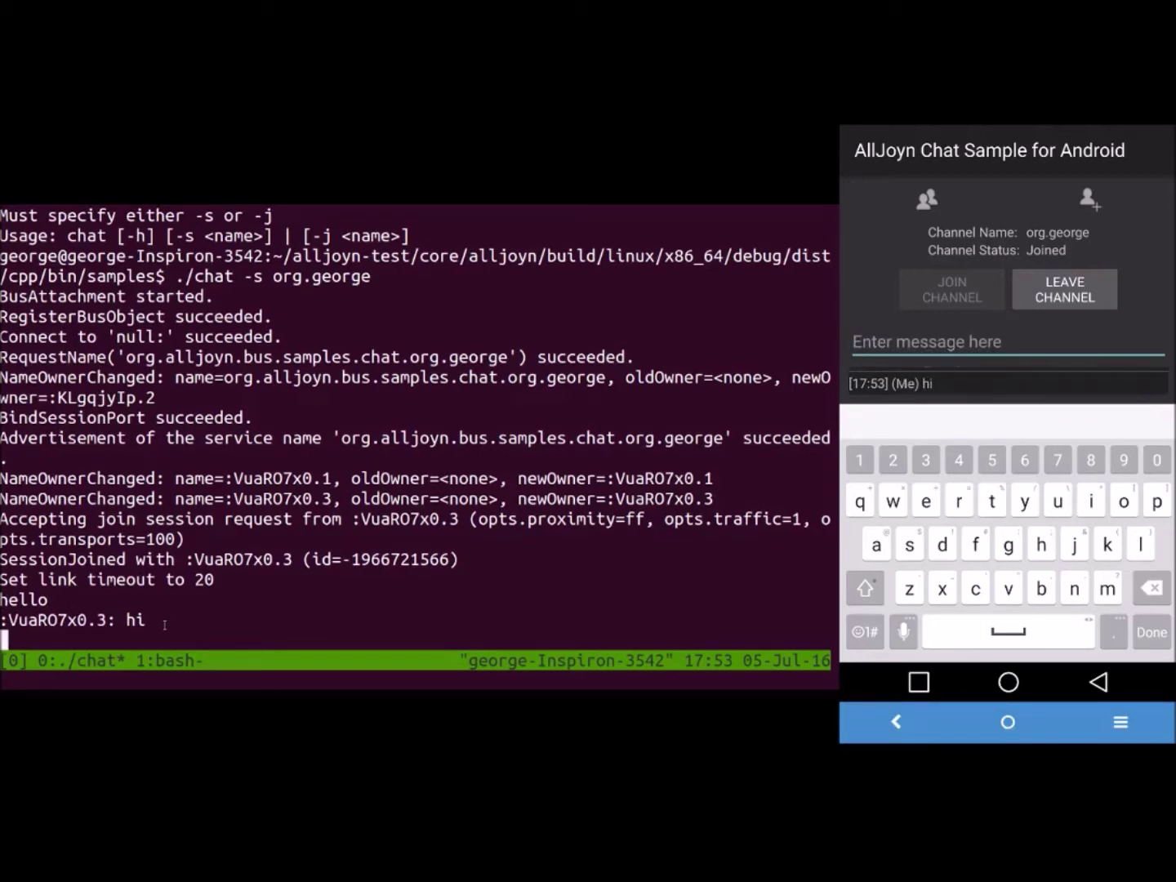
key(ctrl+c)
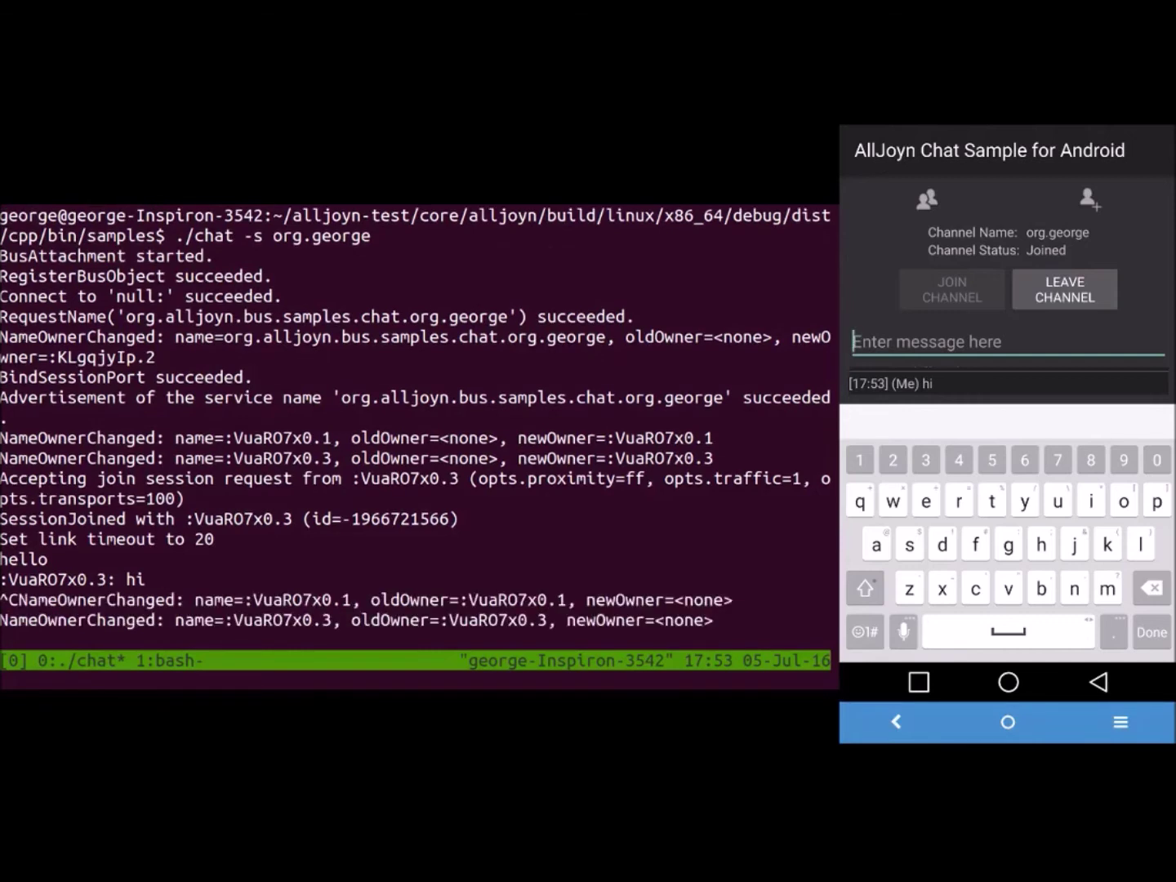
Step: Exit and clear the terminal, and leave the channel on the phone
text(exit)
key(Return)
click(1063, 289)
text(clear)
key(Return)
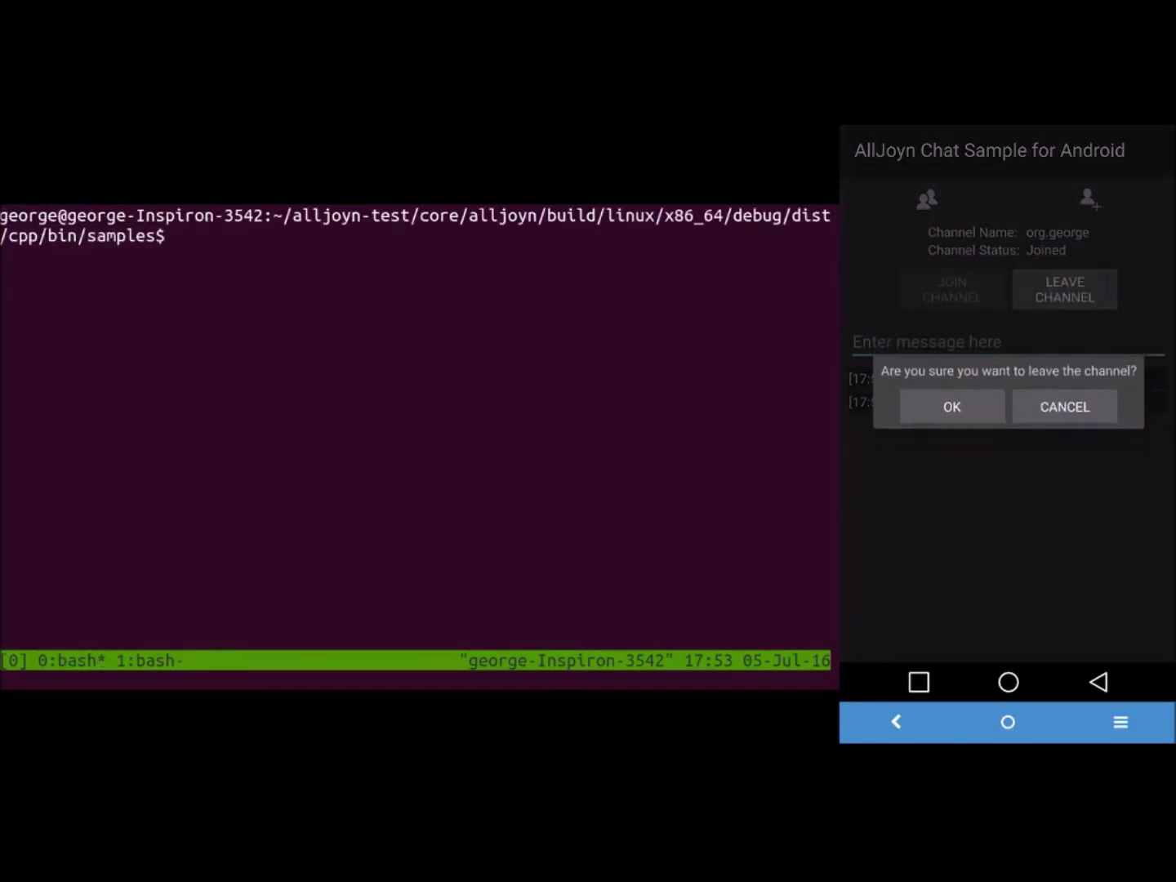
click(952, 405)
Step: Split the tmux window side by side with 'tmux split -h' and clear the new pane
text(tmux -spli)
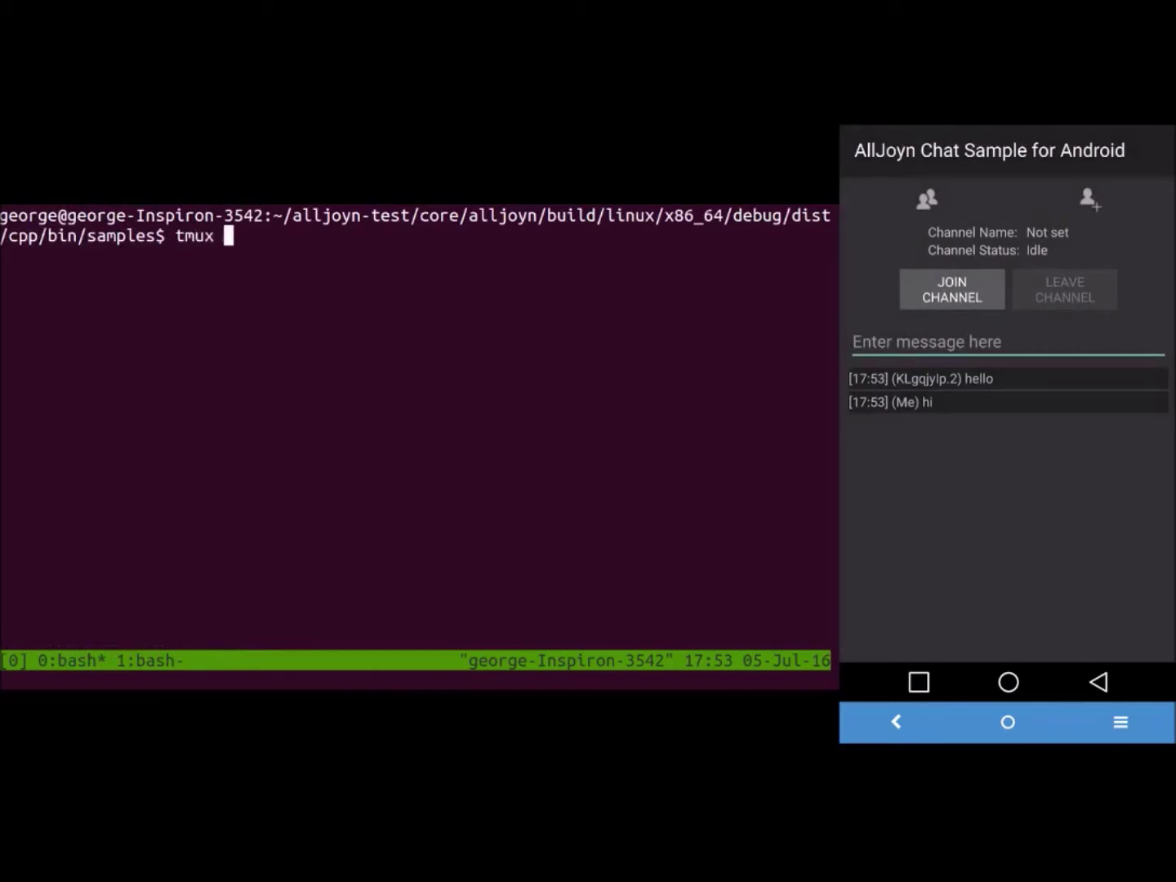
key(BackSpace)
key(BackSpace)
key(BackSpace)
text(split -h)
key(Return)
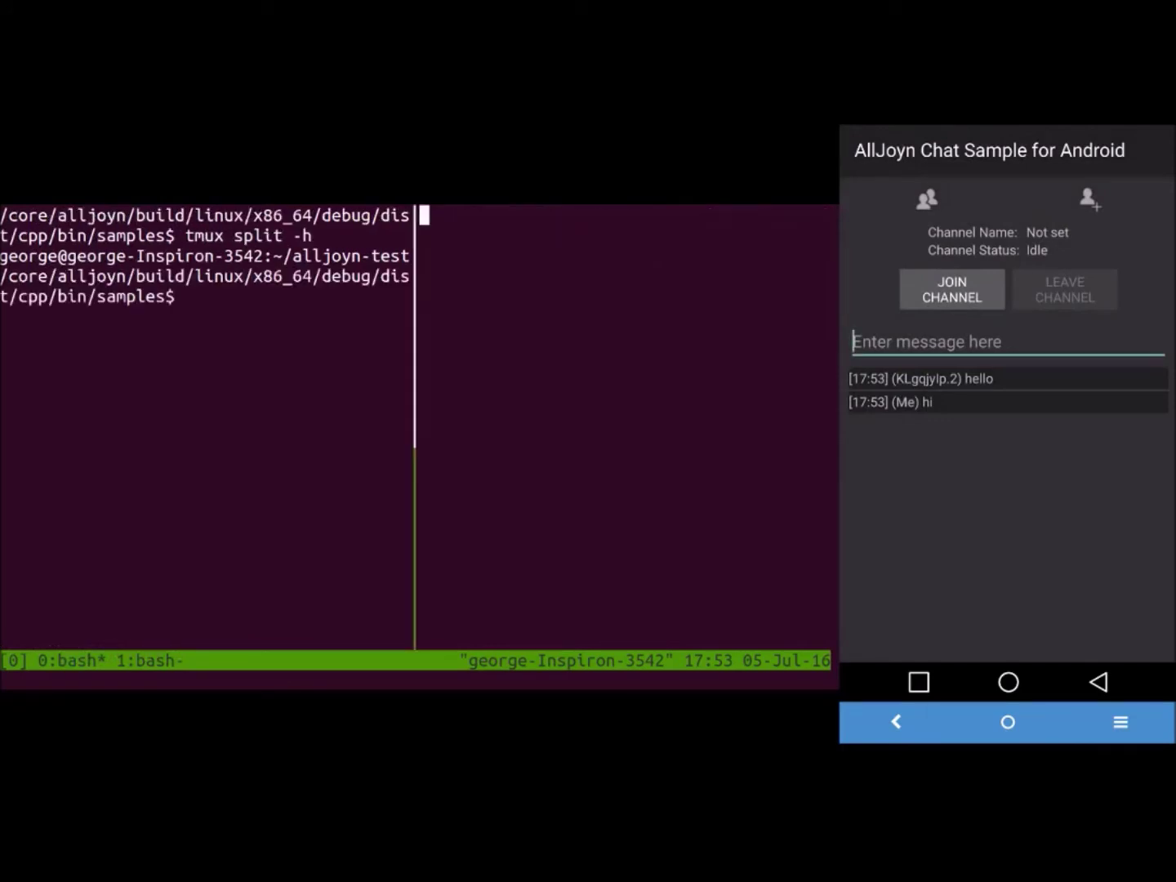
key(ctrl+l)
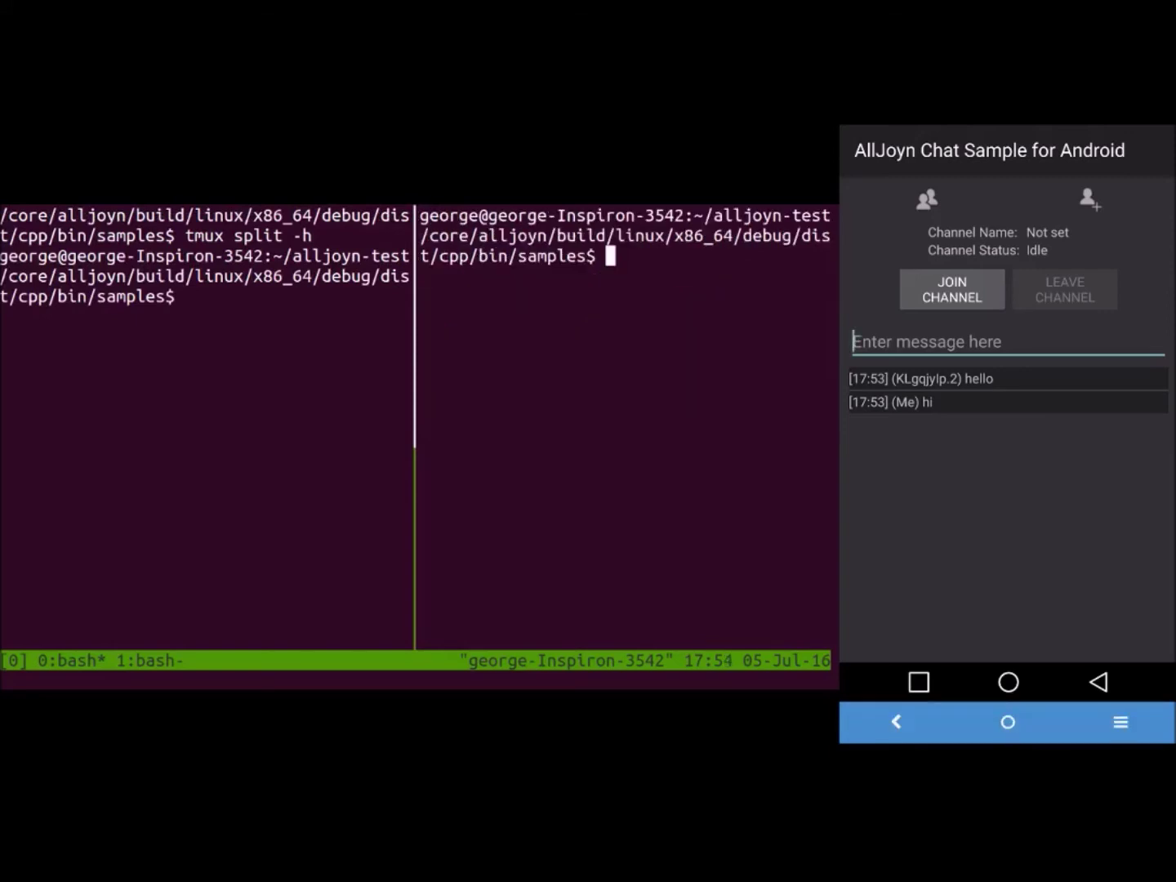
Step: Move to the left pane and clear it, then show the phone's channel-hosting page
key(ctrl+b)
key(Left)
text(clear)
key(Return)
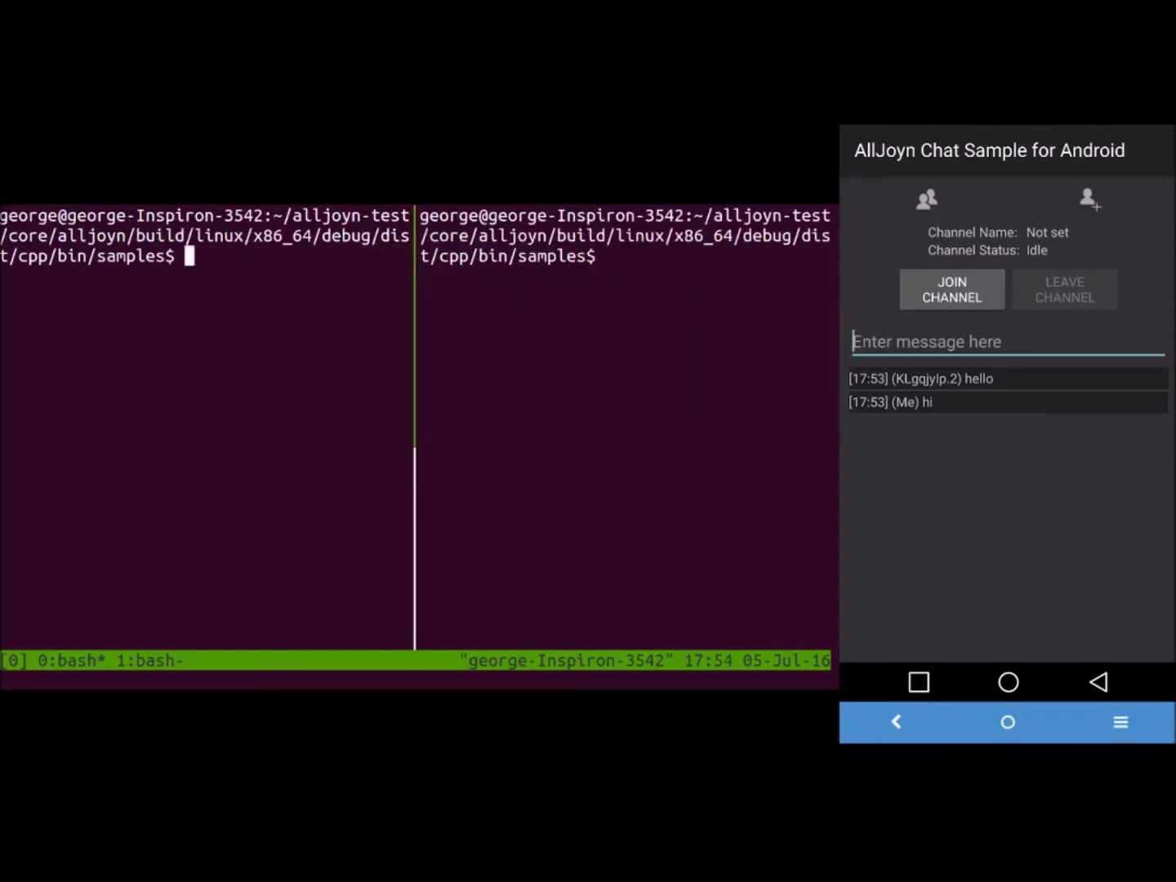
text(./chat -s)
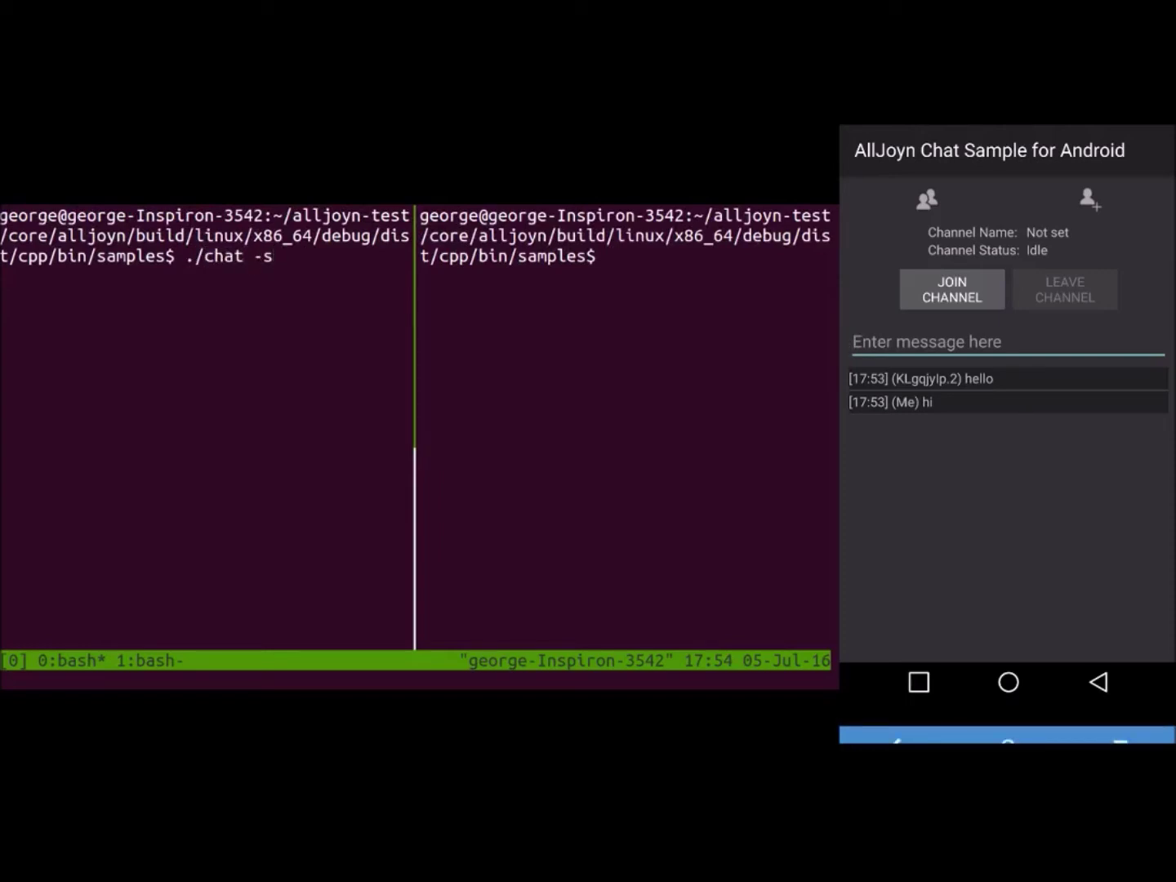
key(BackSpace)
key(BackSpace)
key(BackSpace)
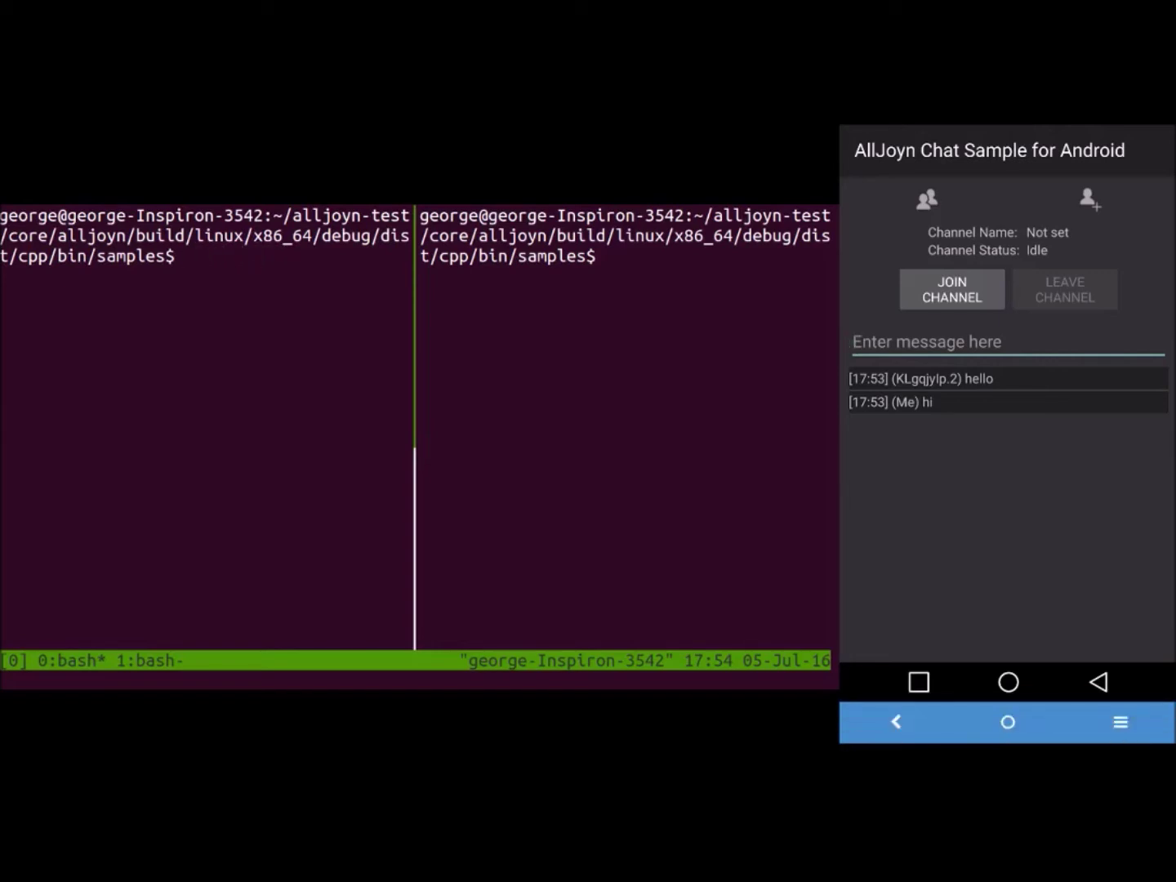
click(1089, 199)
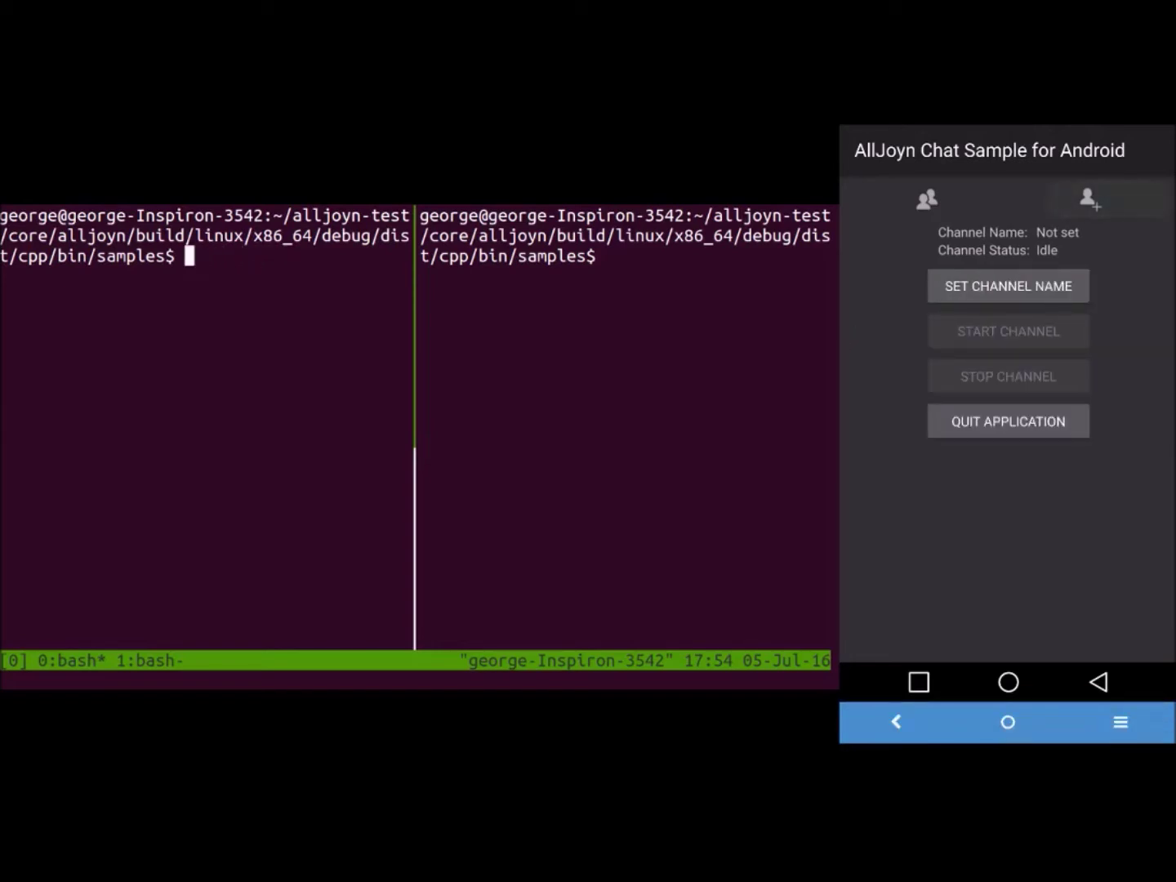
Step: Name the phone's channel org.geo, start hosting it, and return to the chat page
click(1008, 286)
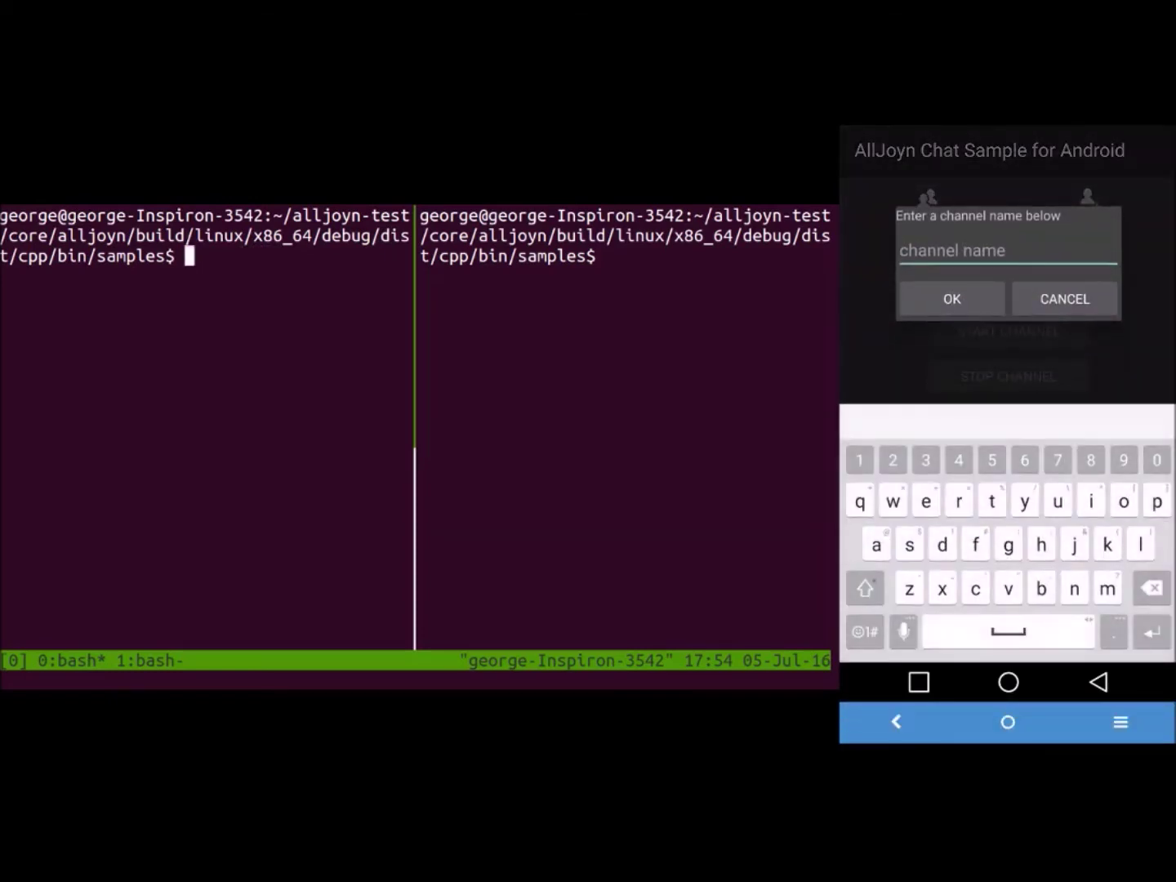
text(org.geo)
key(Return)
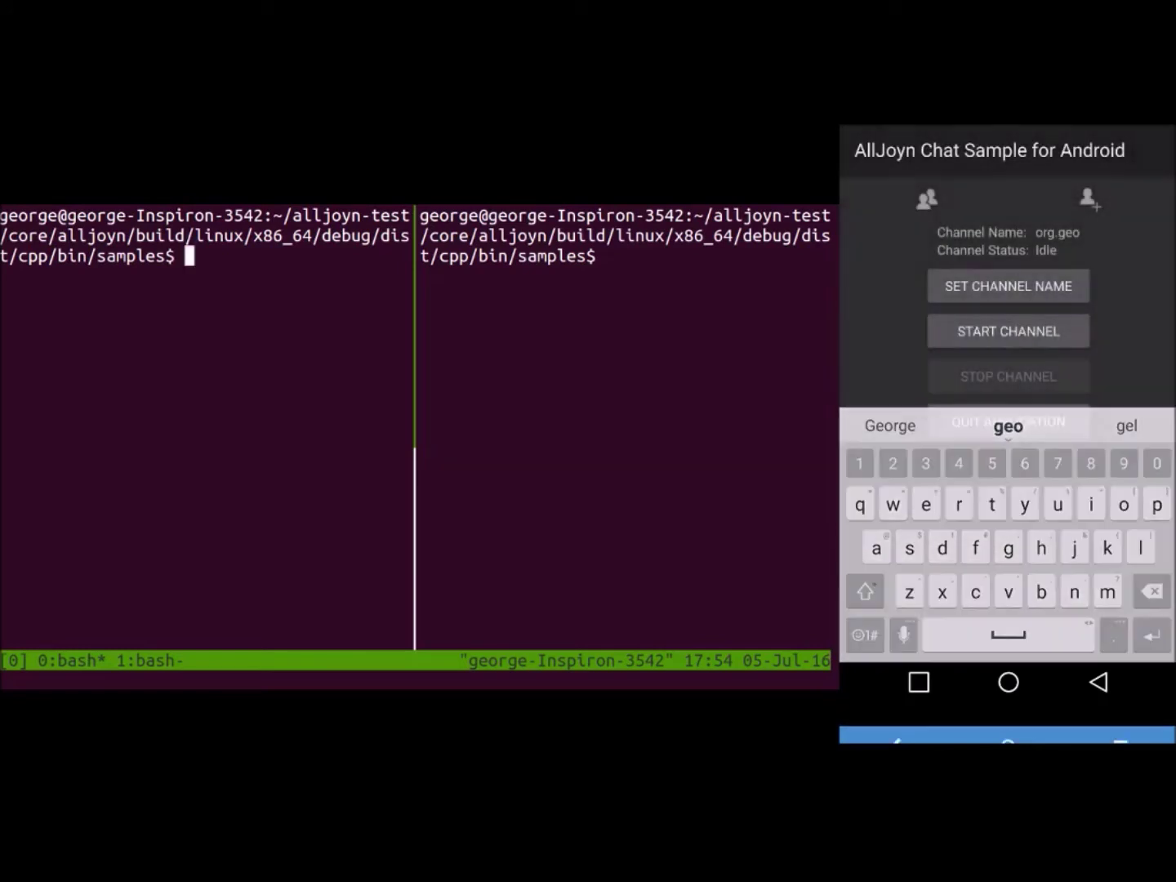
click(1008, 331)
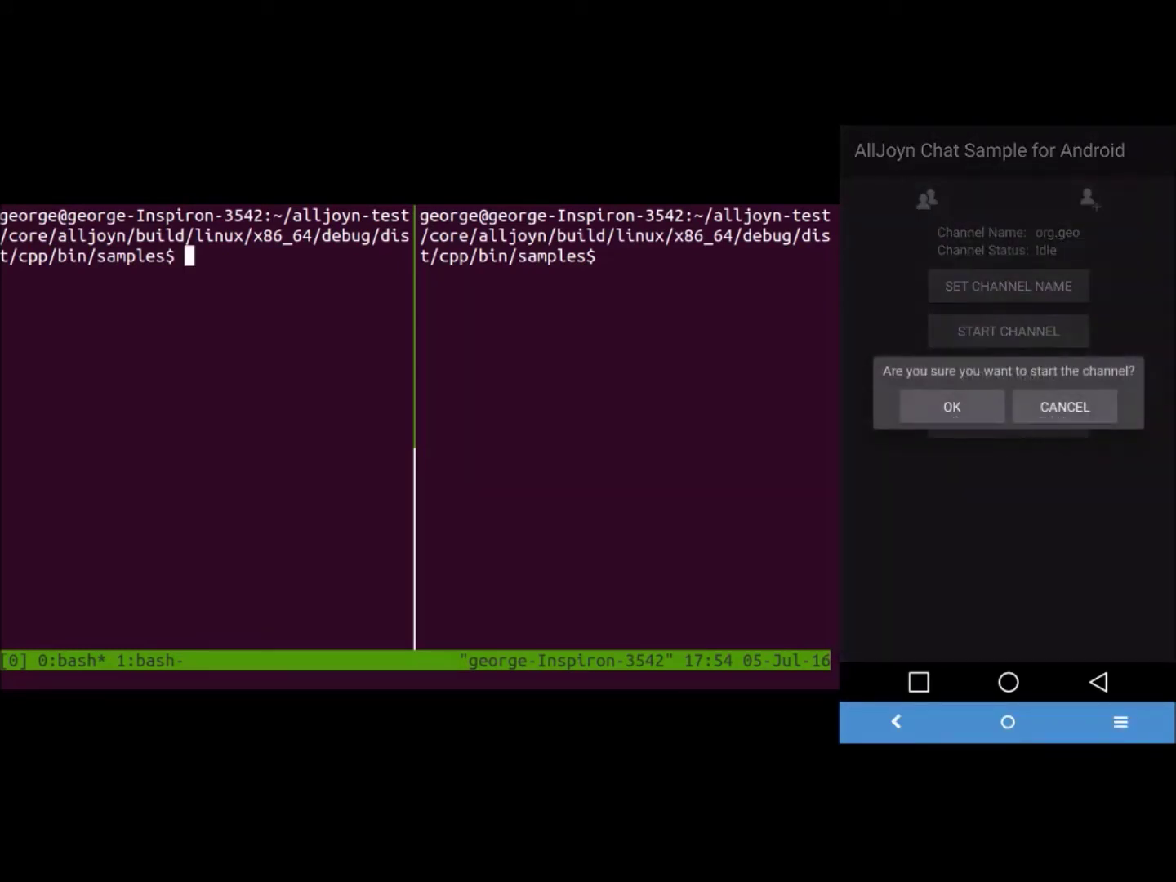
click(951, 406)
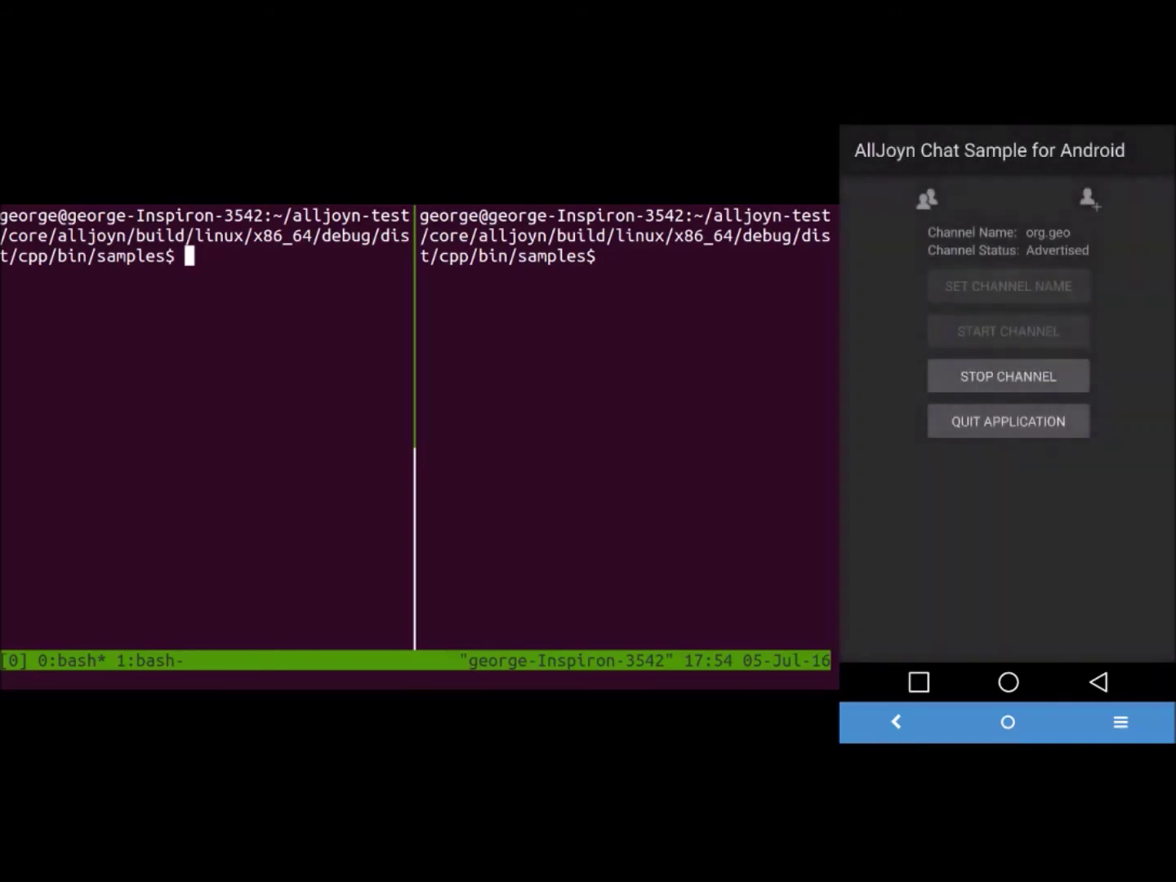
click(926, 198)
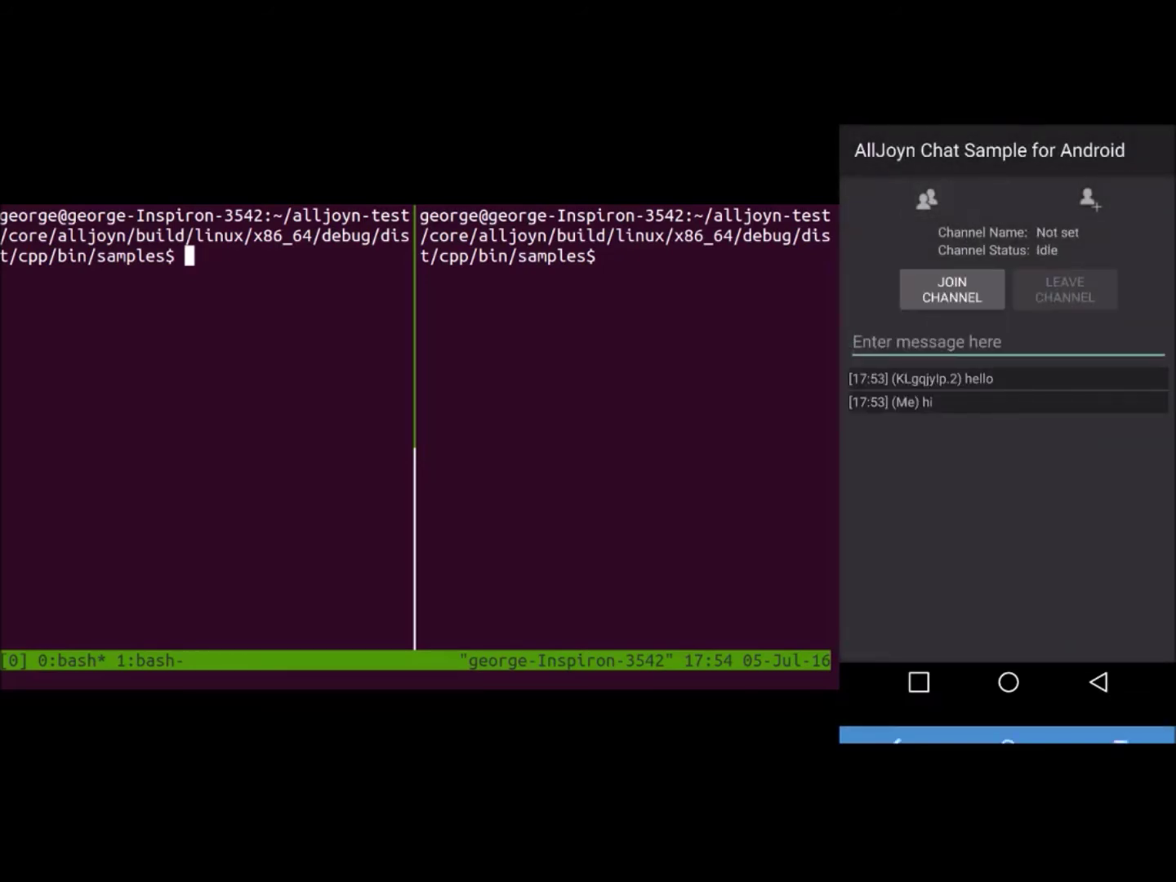
click(951, 289)
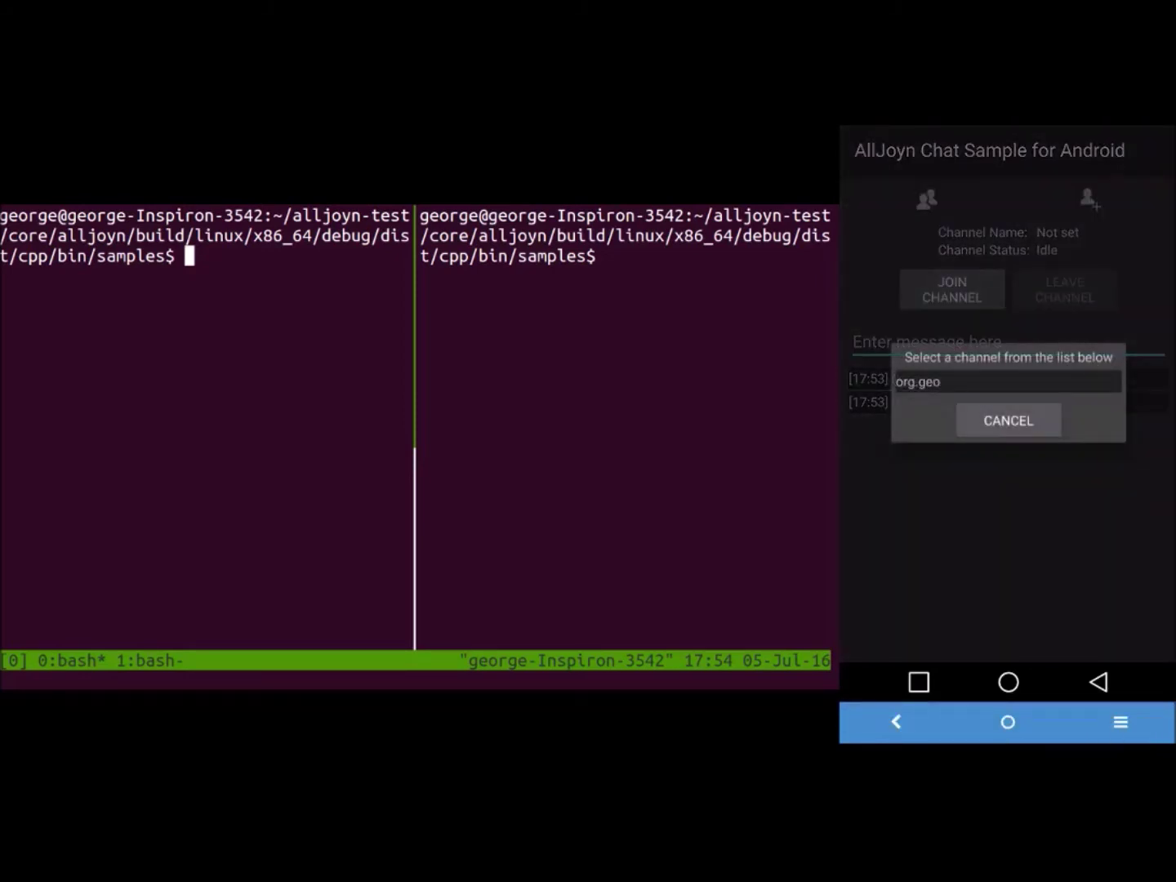
Step: Join org.geo on the phone and from the left pane with './chat -j org.geo', sending 'hello'
click(1007, 382)
text(./chat)
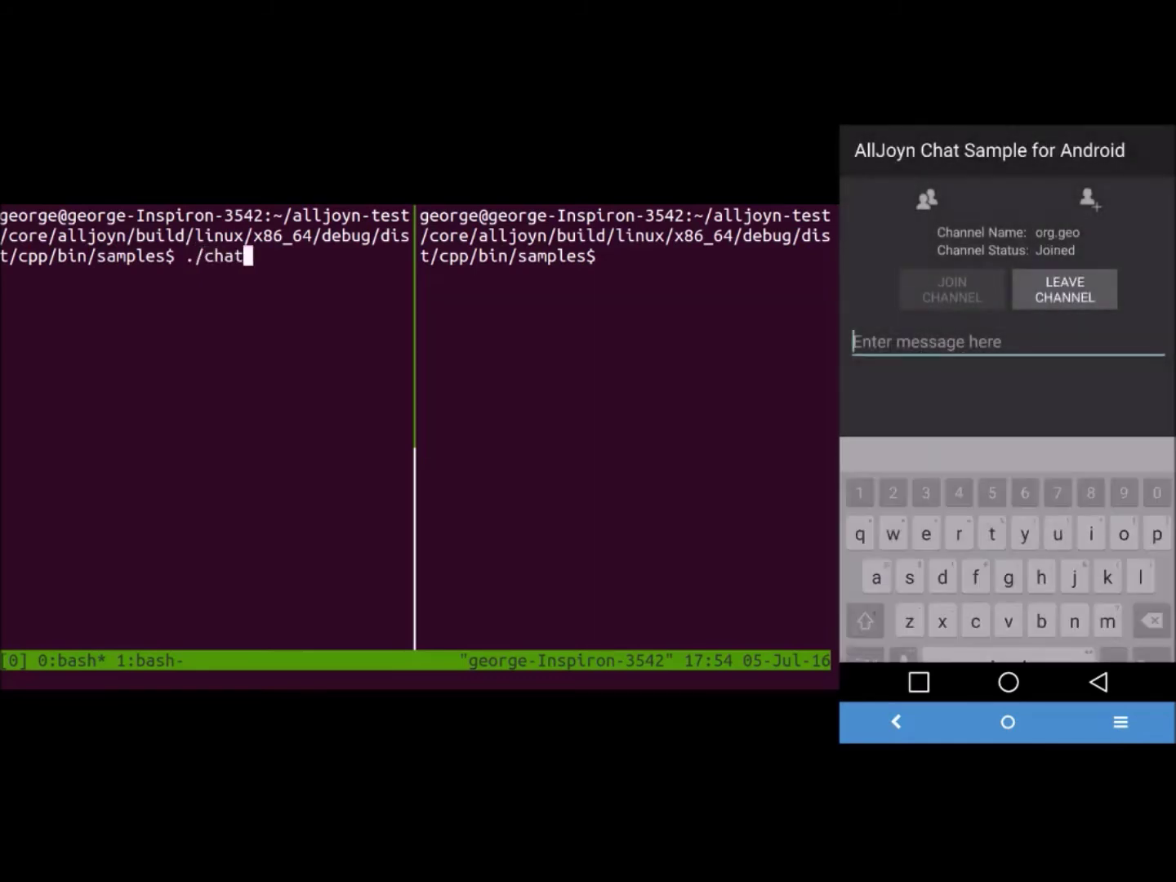
text( -j org.)
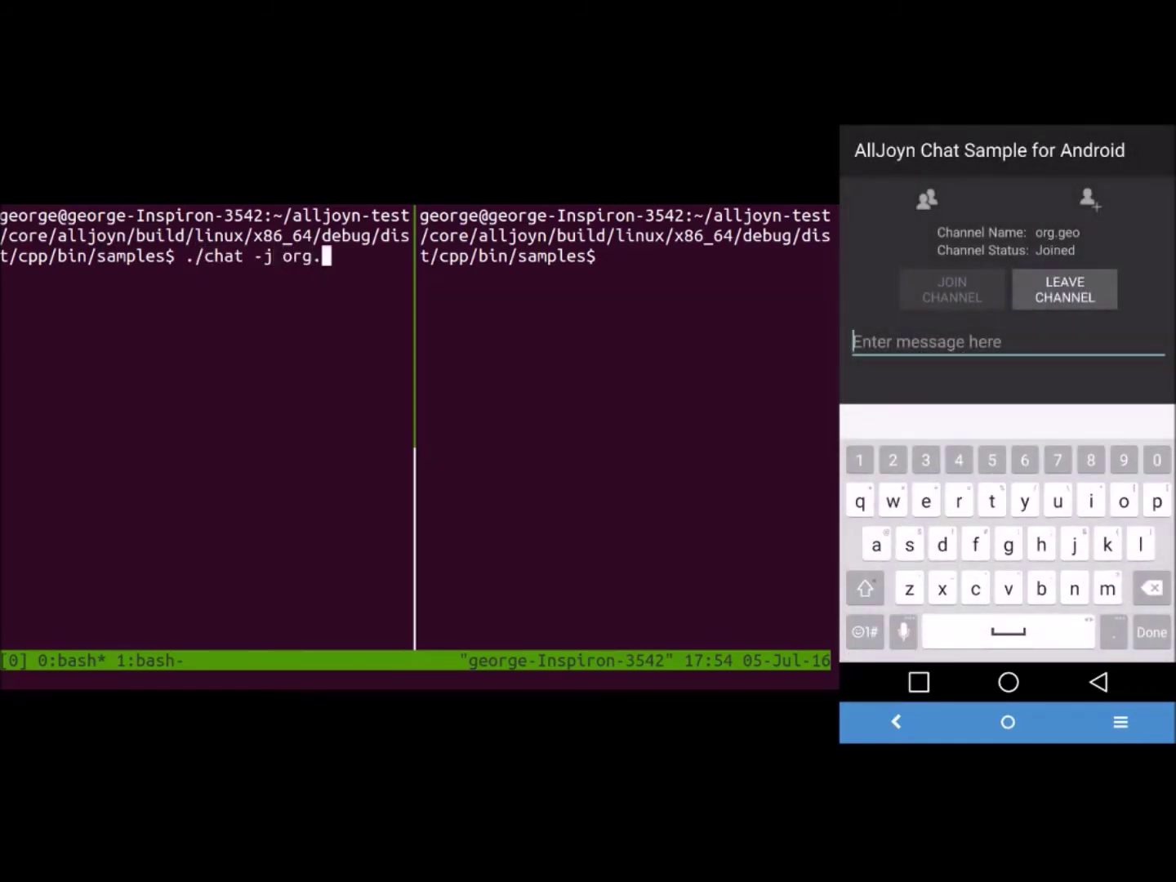
text(geo)
key(Return)
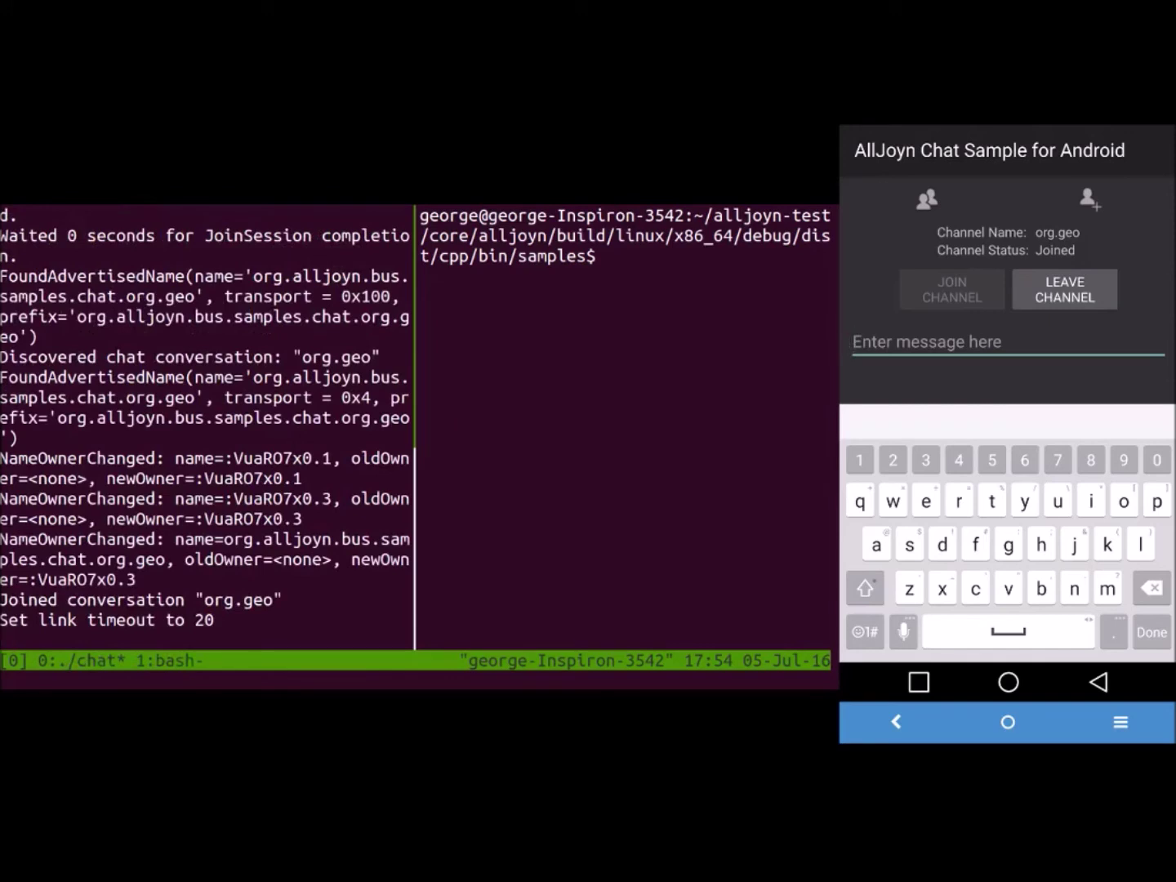
text(hello)
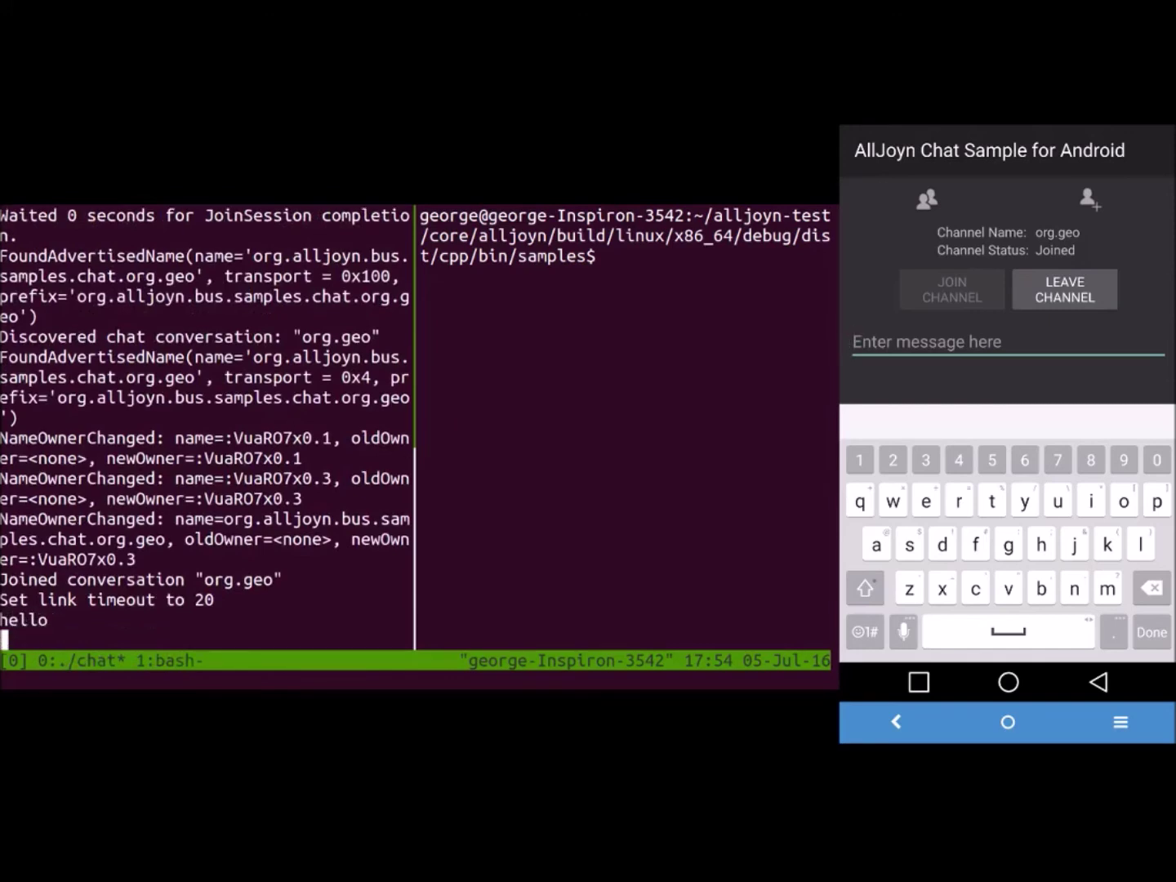
key(Return)
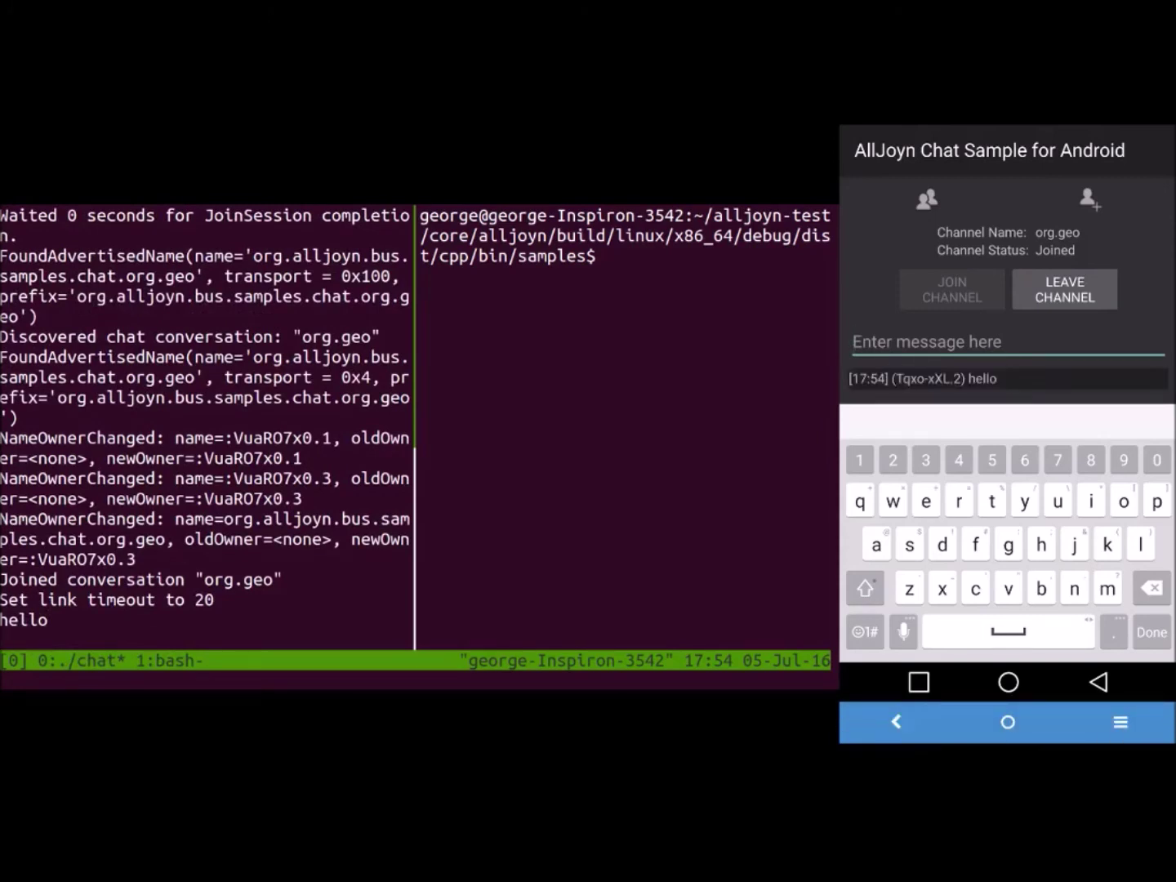
Step: Move to the right pane and begin typing ./chat -s
key(ctrl+b)
key(Right)
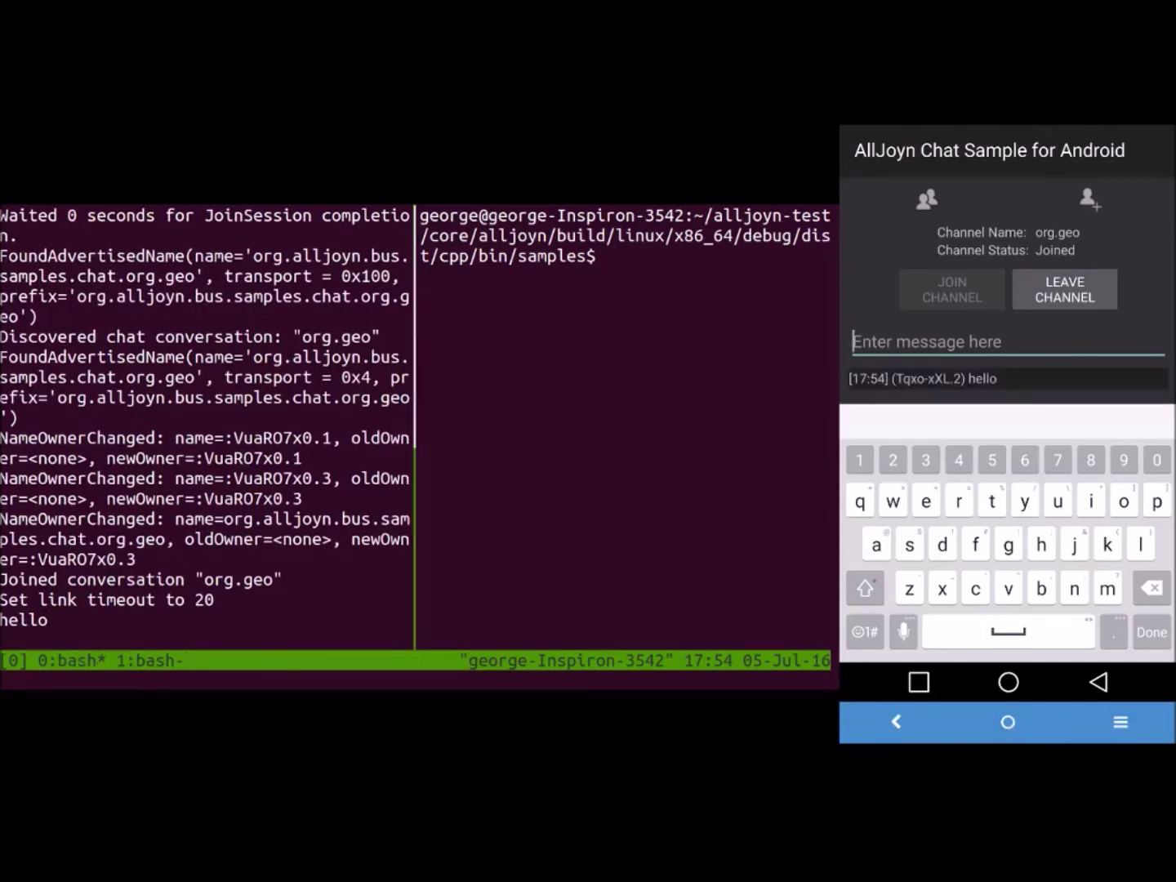
text(./chat -)
text(s)
Step: Join org.geo from the right pane with './chat -j org.geo'
key(BackSpace)
text(j or)
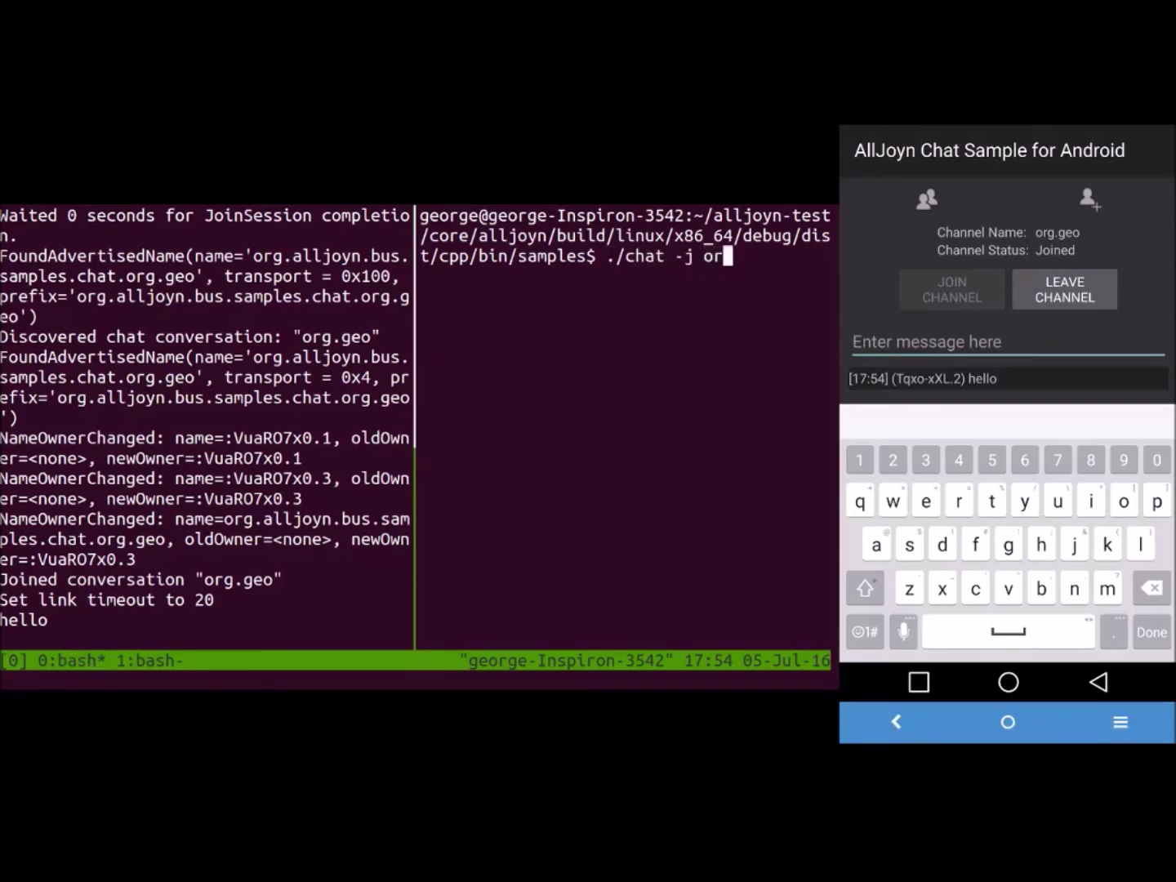
text(g.geo)
key(Return)
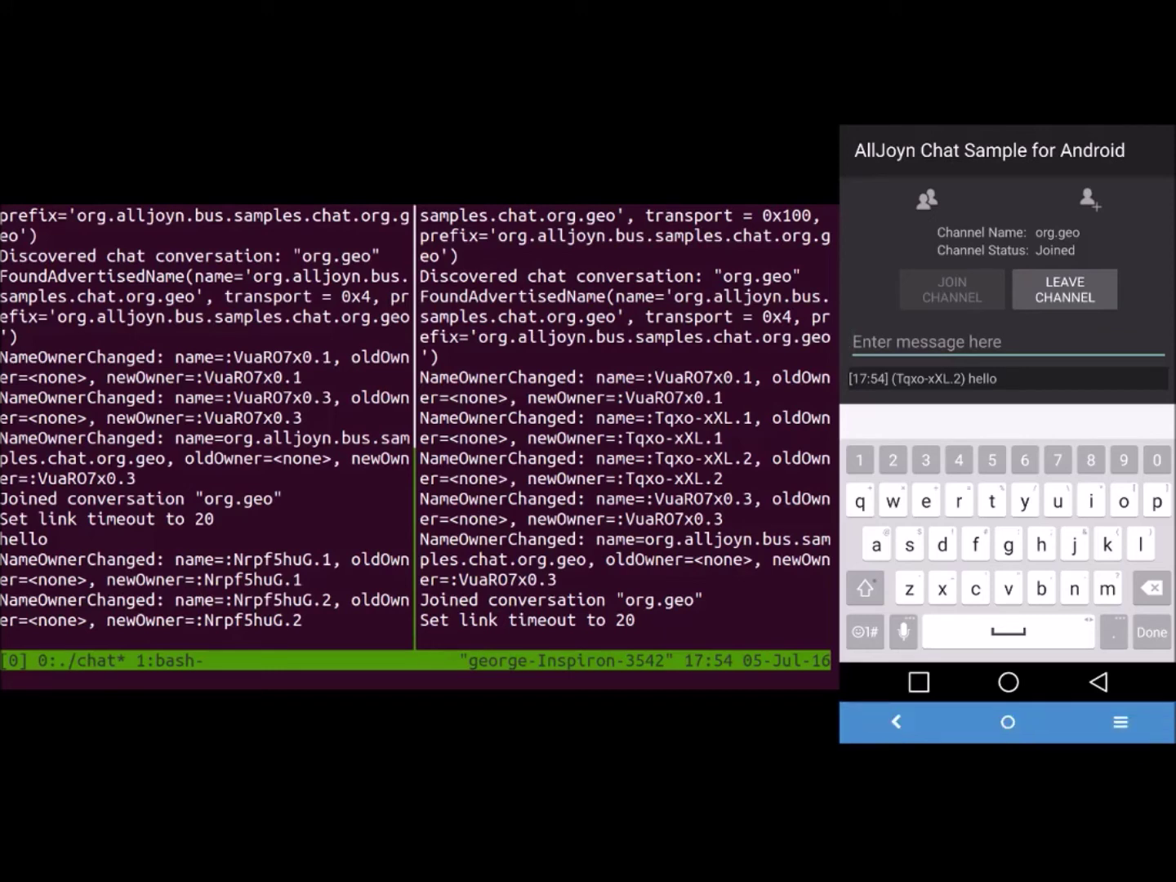
text(cha)
text(rt)
key(BackSpace)
key(BackSpace)
key(BackSpace)
Step: Send 'hi' and 'how are you' from the right pane, then dismiss the phone keyboard
text(hi)
key(Return)
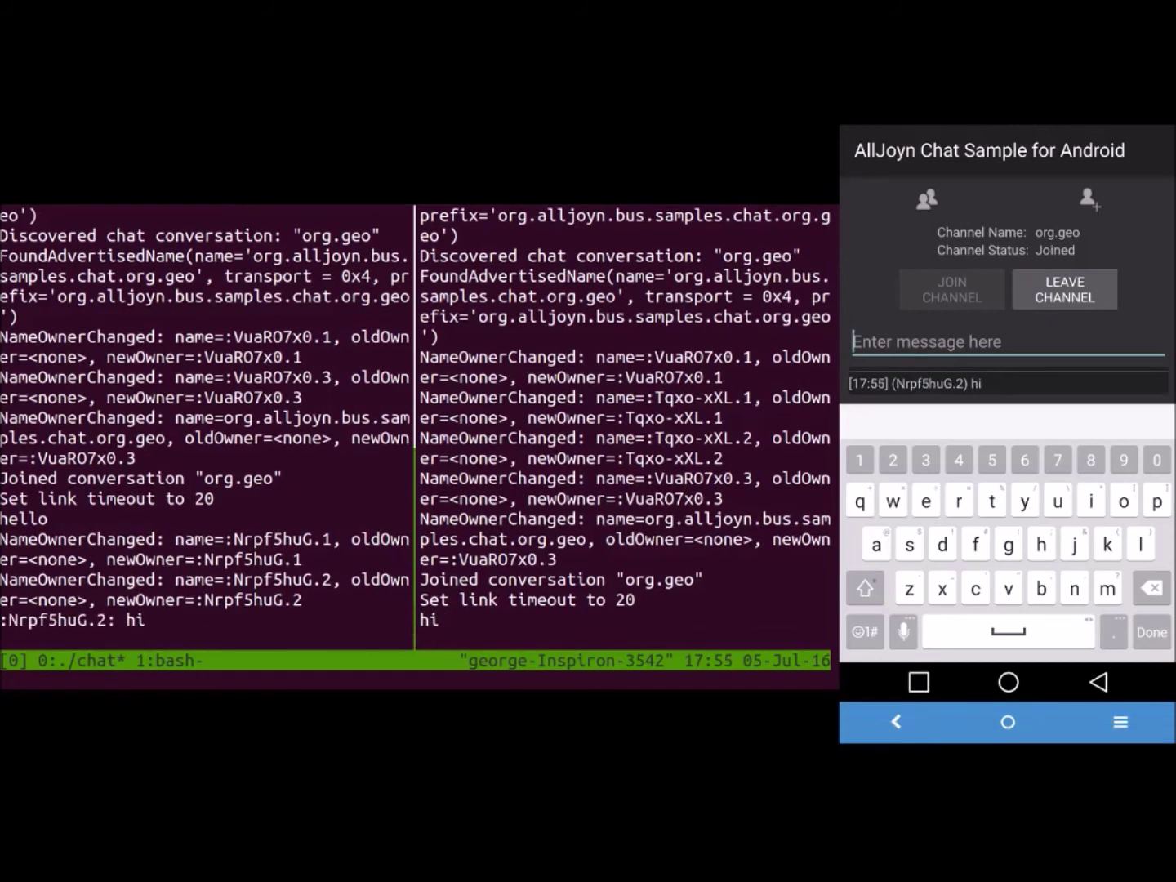
text(how are you)
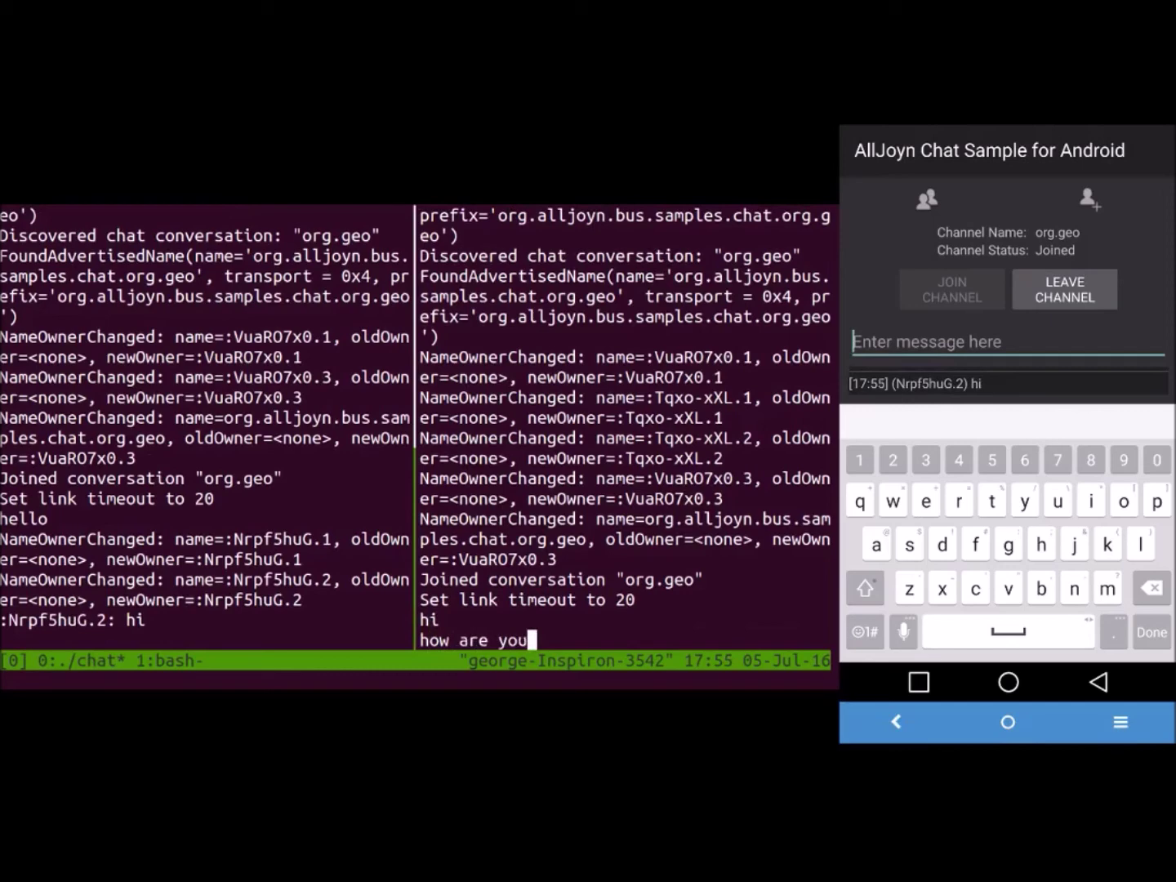
key(Return)
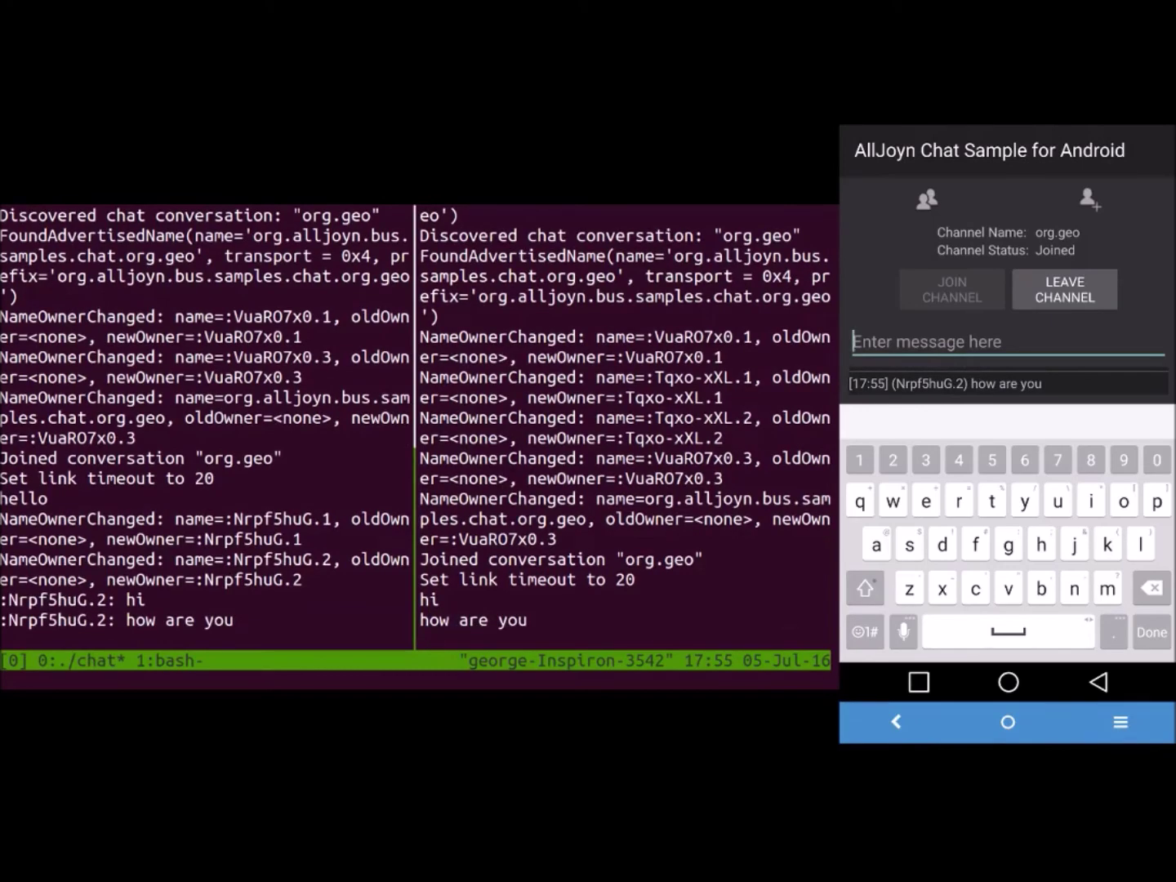
click(1098, 682)
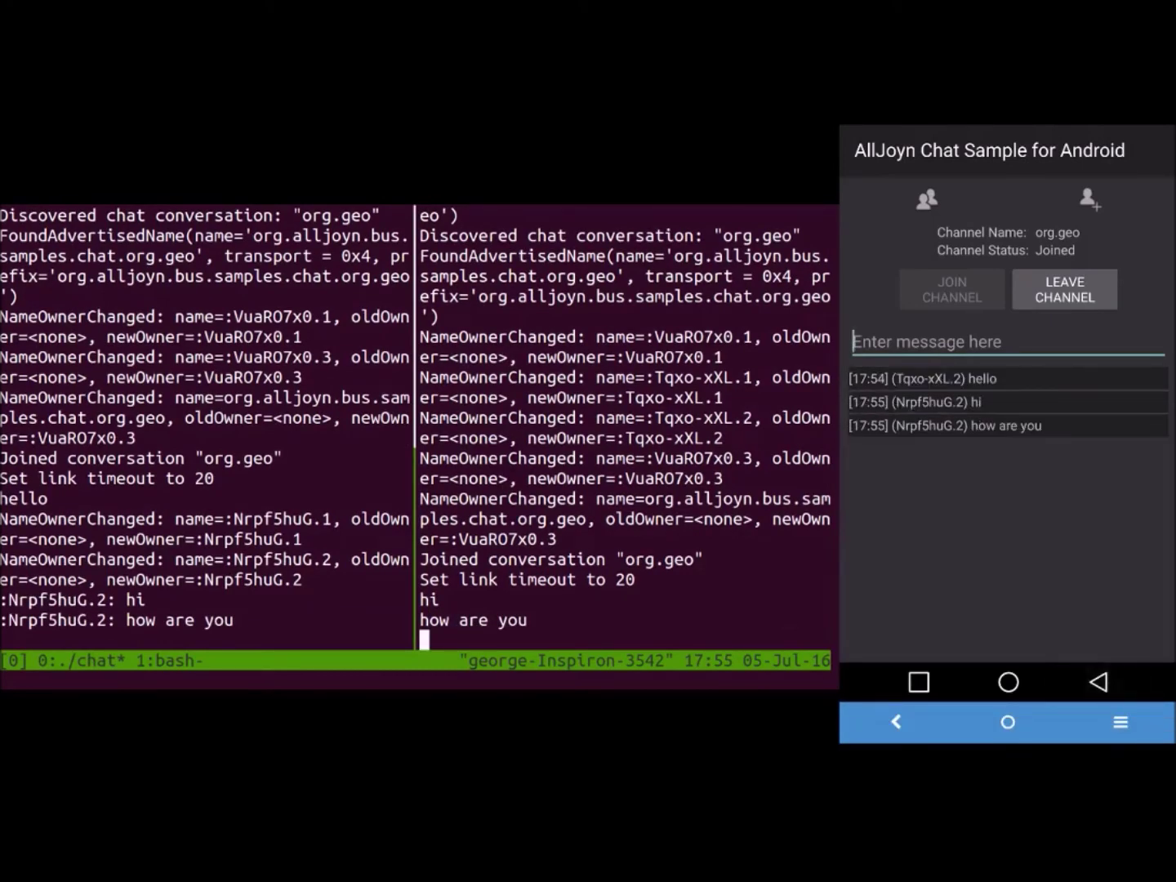